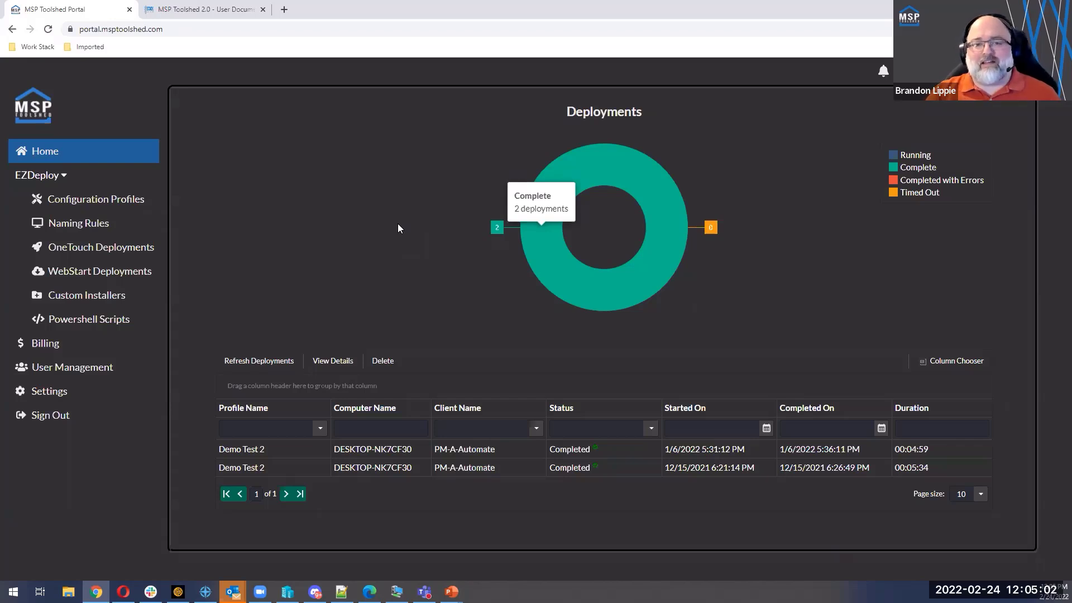
Step: Create a new WebStart deployment named "MSP Toolshed Deployment"
click(108, 272)
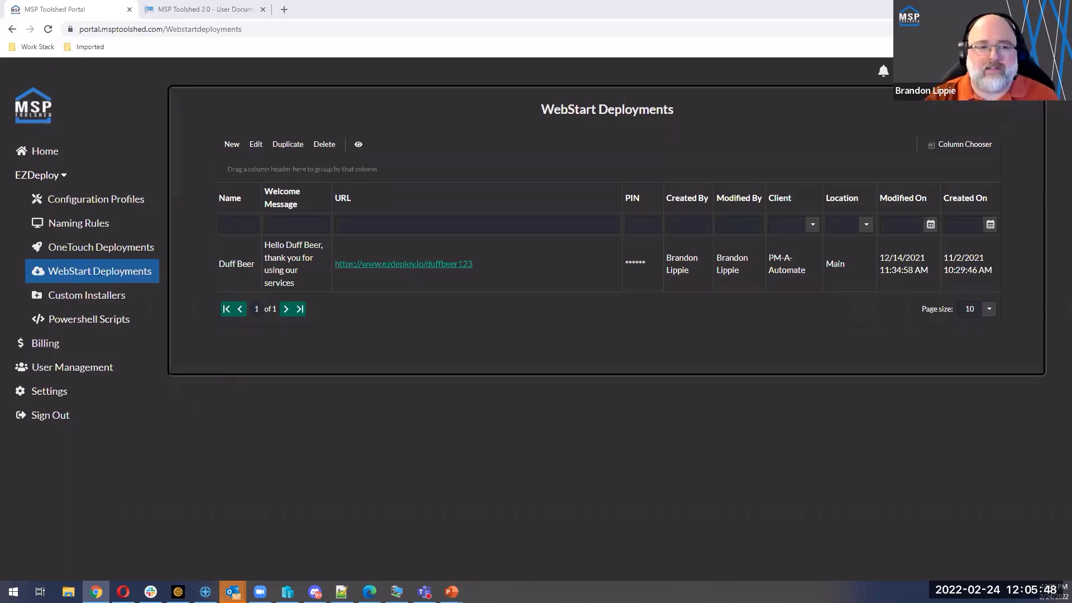
click(230, 144)
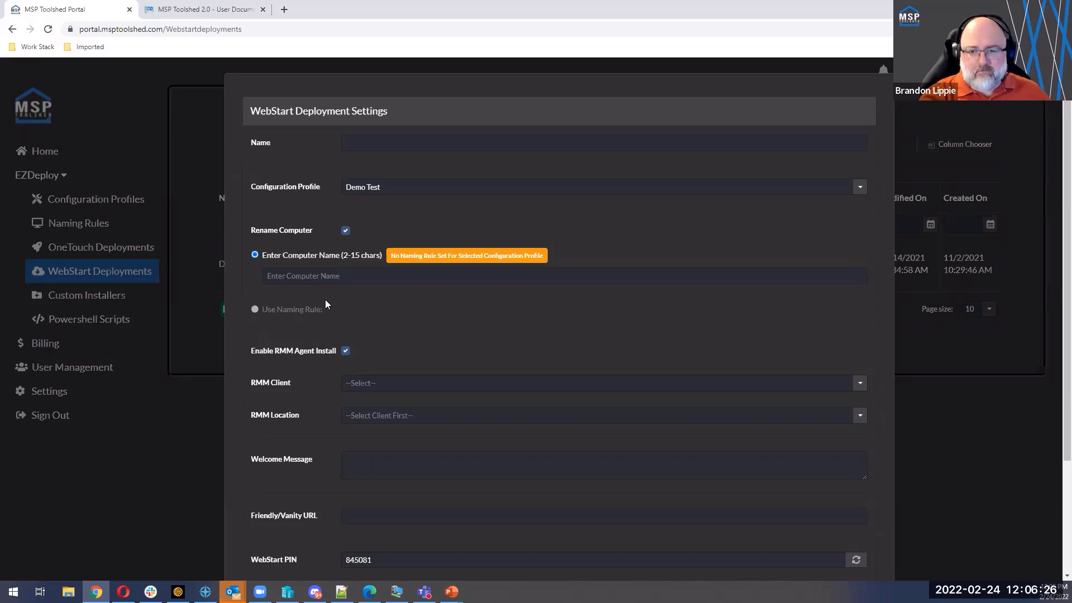
click(385, 143)
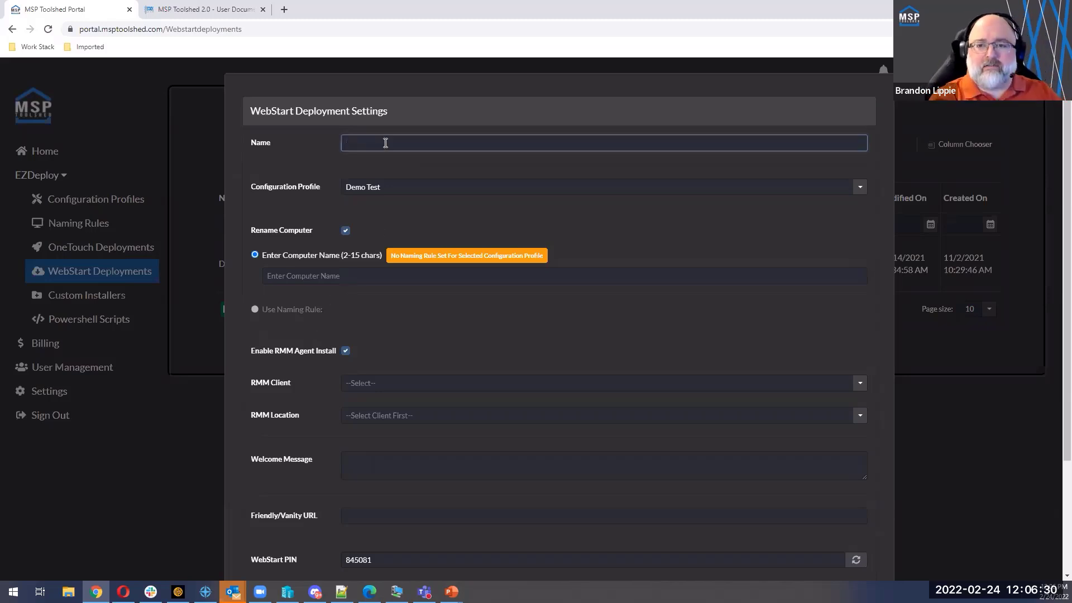
text(MSP Toolshed)
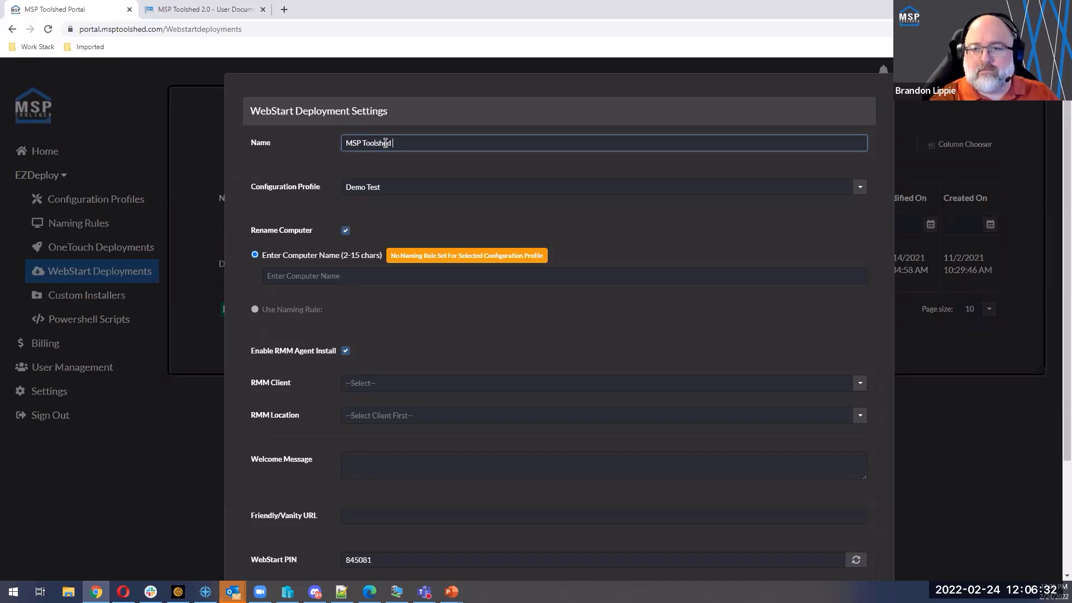
text( Demployment)
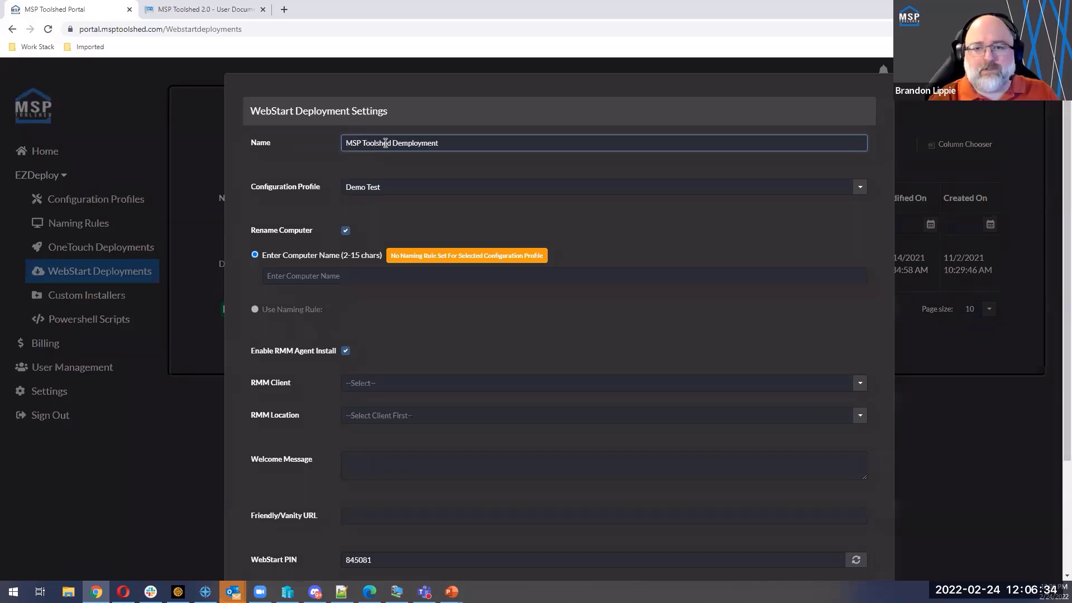
right_click(412, 141)
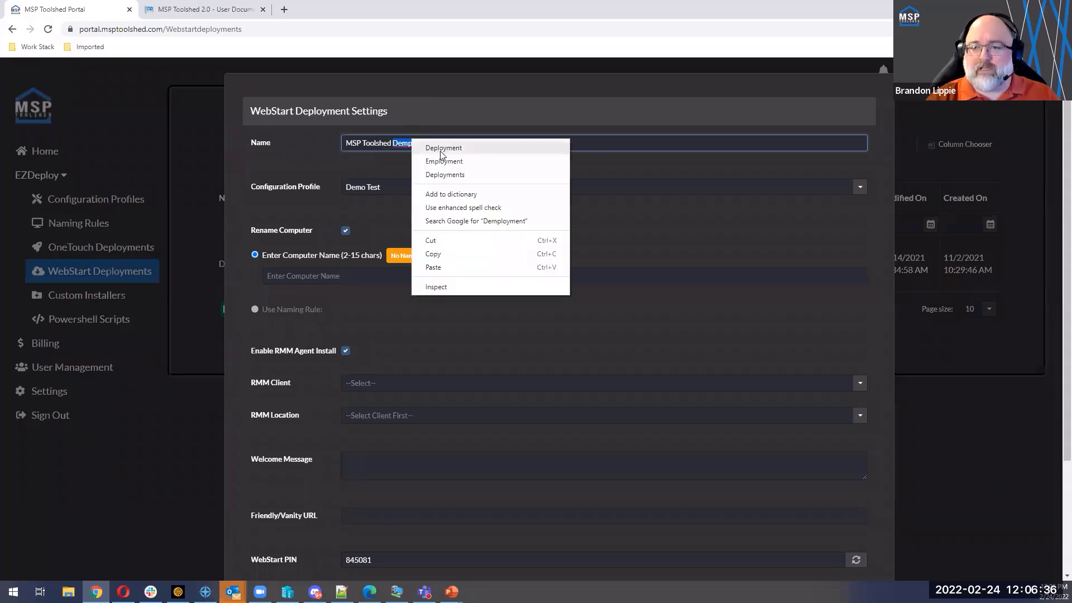
click(442, 148)
Step: Choose Demo Test as the configuration profile and examine the profile choices and the computer naming option
click(437, 192)
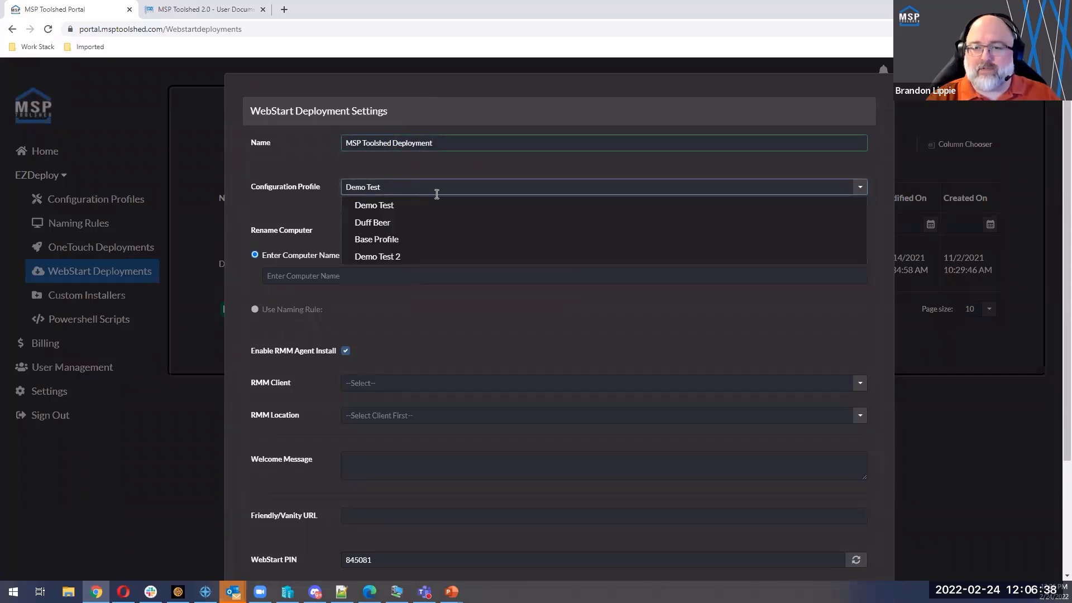
click(373, 212)
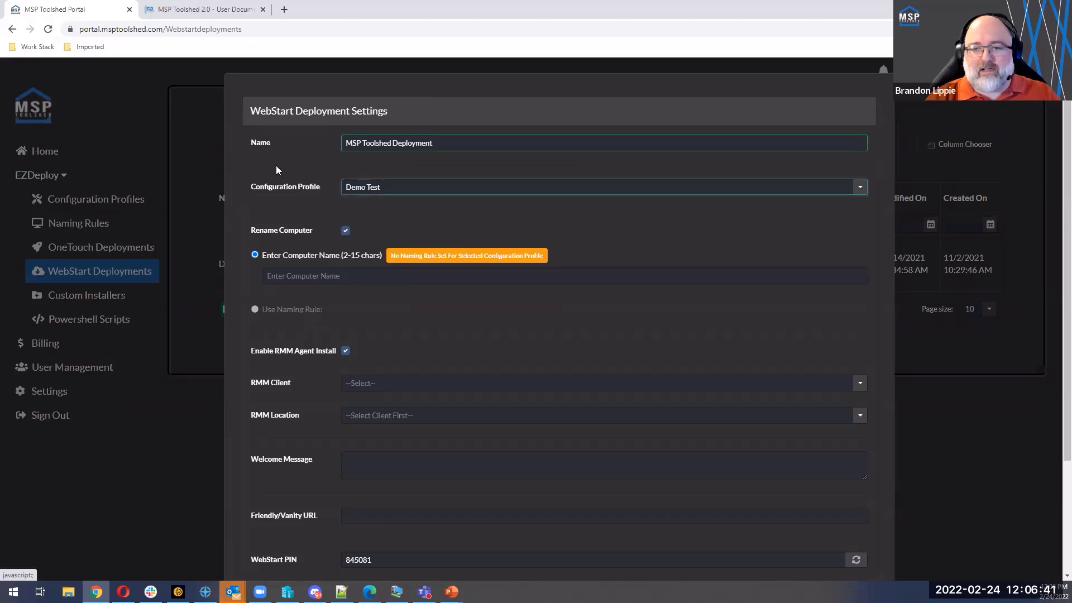
click(361, 194)
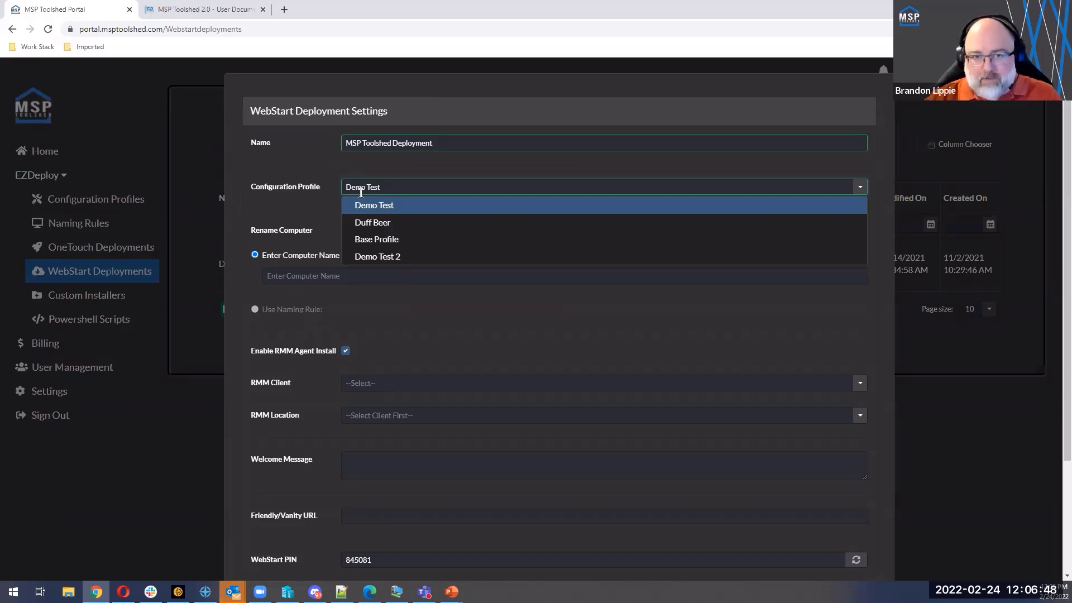
click(289, 204)
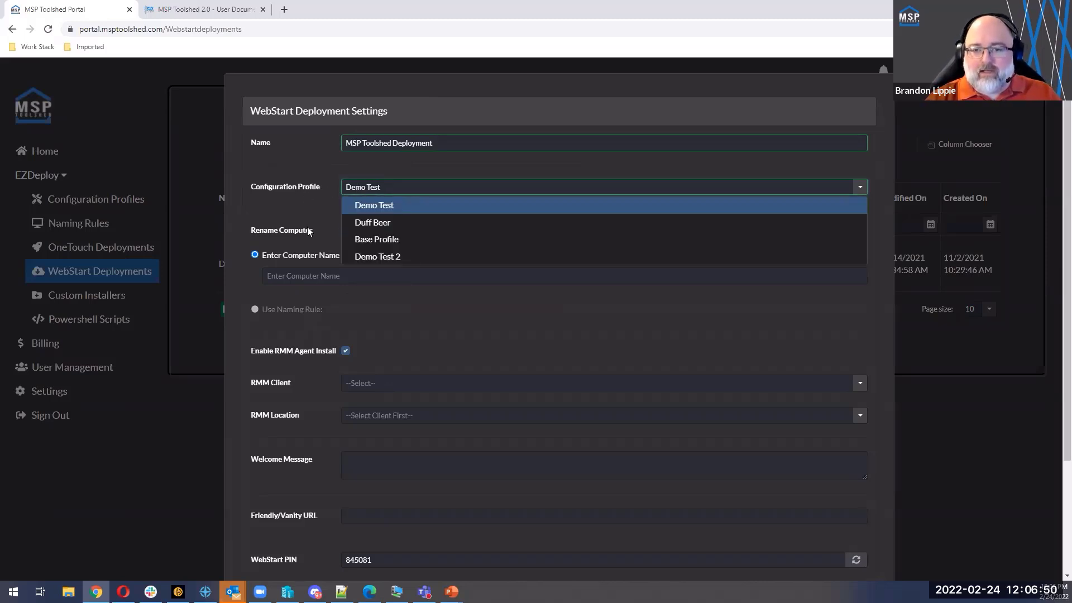
click(283, 212)
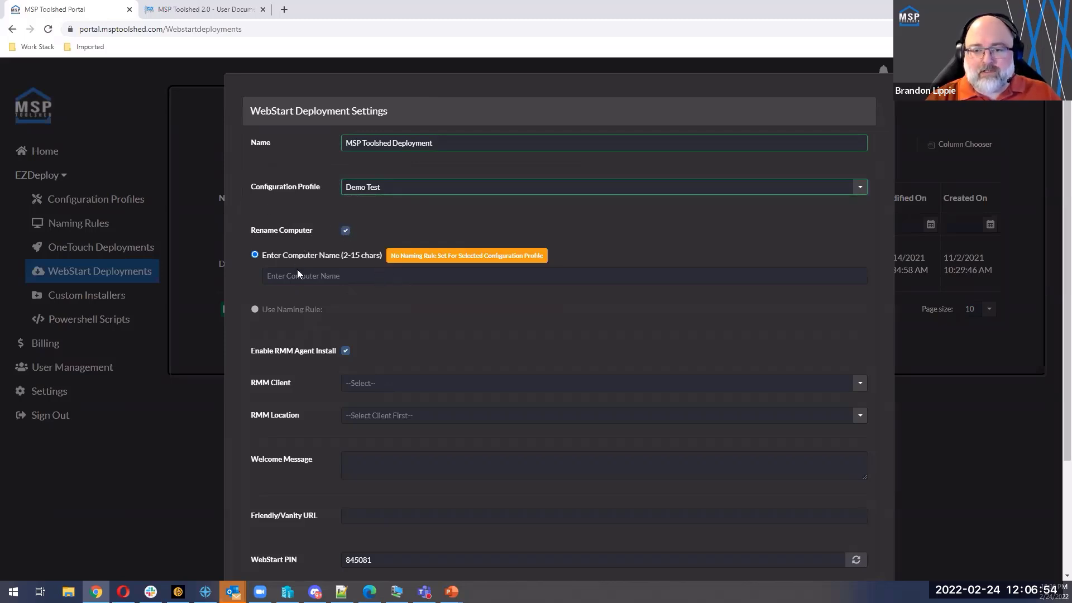
drag(266, 254, 383, 258)
click(369, 259)
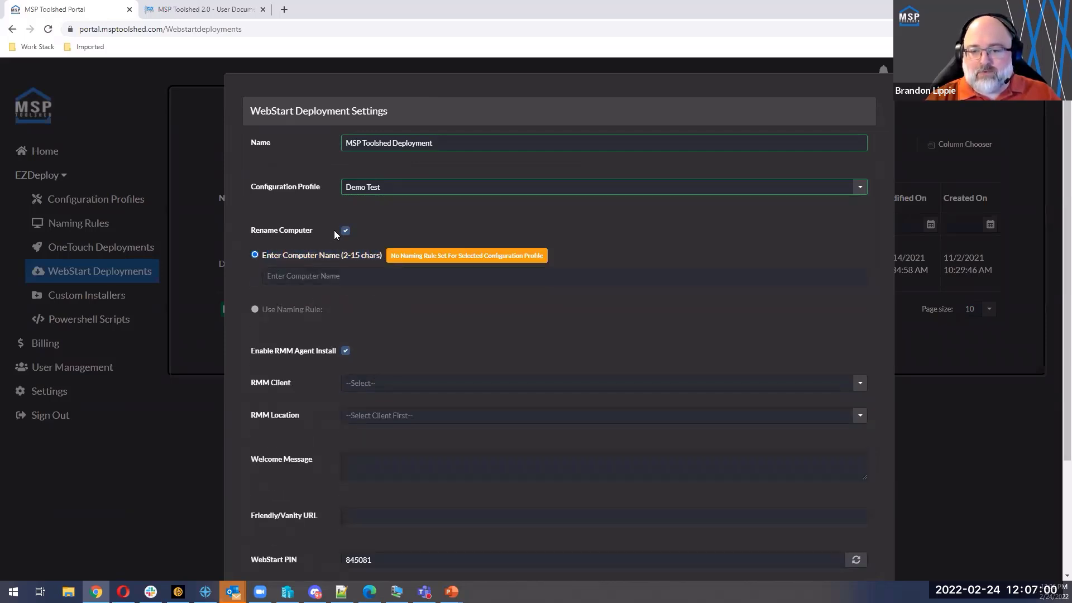
Step: Switch the configuration profile to Duff Beer and back to Demo Test to compare their naming rule options
click(378, 185)
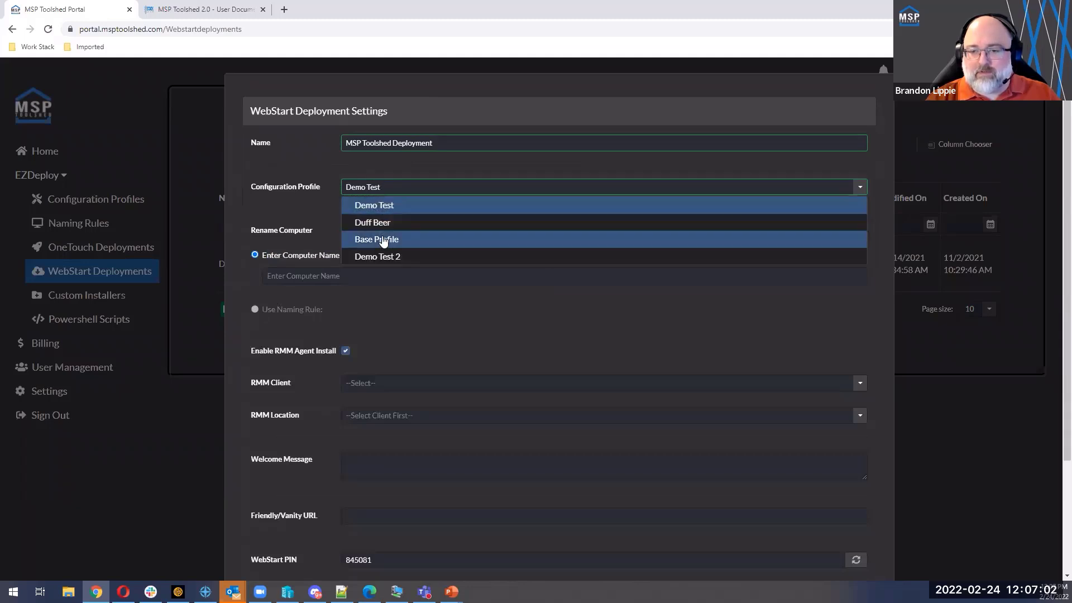
click(380, 223)
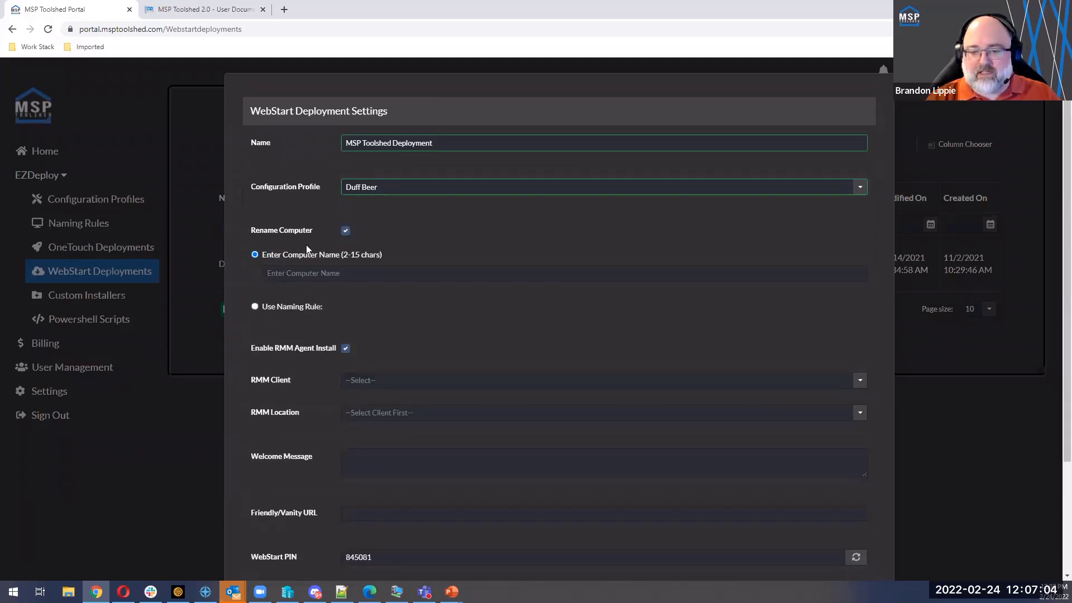
click(369, 190)
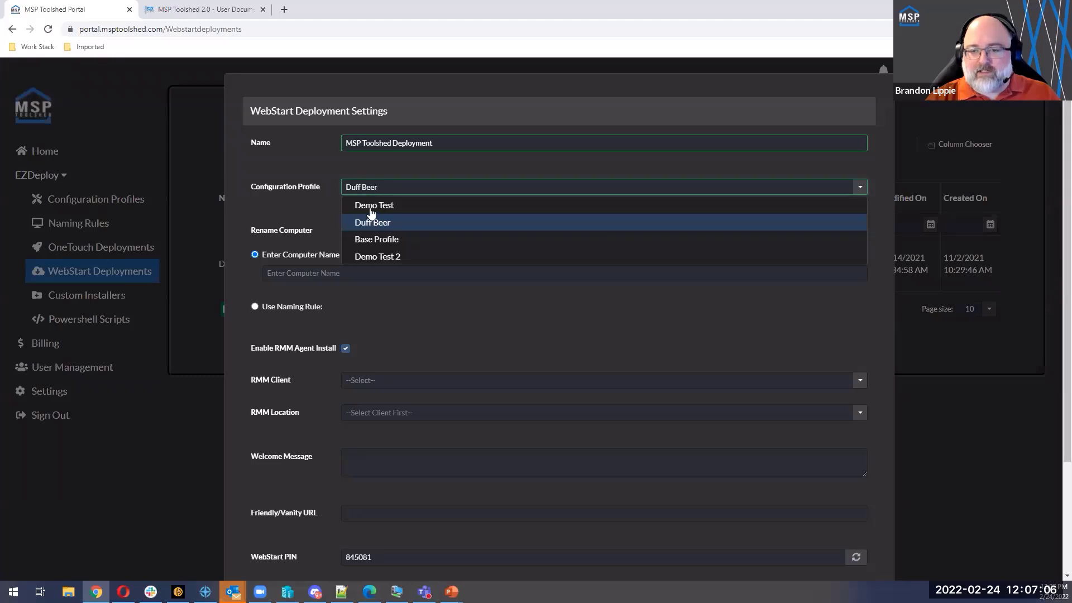
click(369, 203)
drag(394, 258, 559, 260)
drag(464, 256, 546, 261)
click(439, 255)
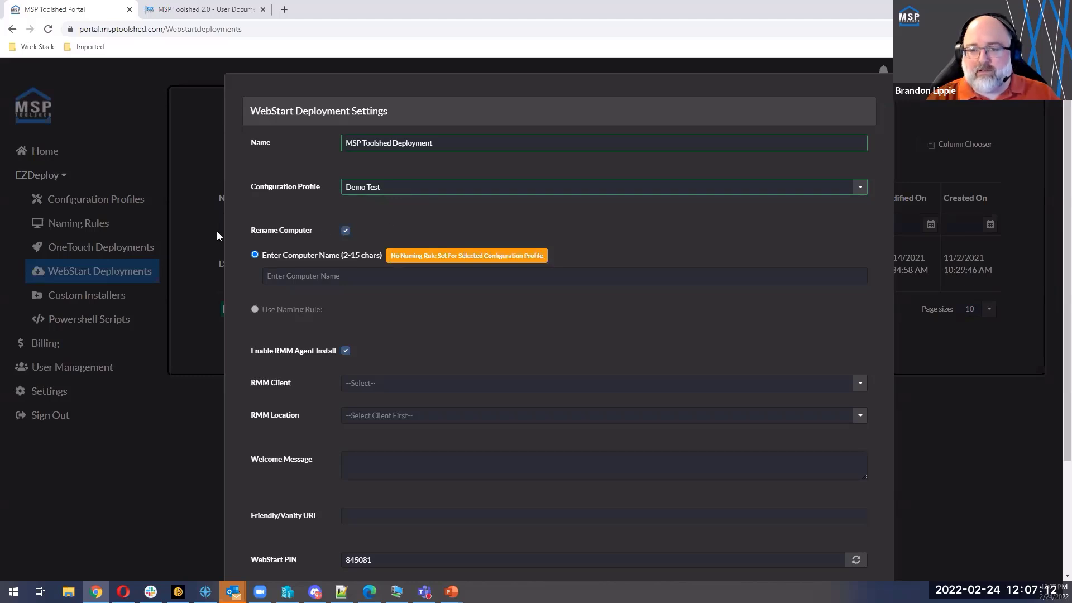
Step: Try the Base Profile and Demo Test 2 configuration profiles, ending with Duff Beer selected
click(389, 181)
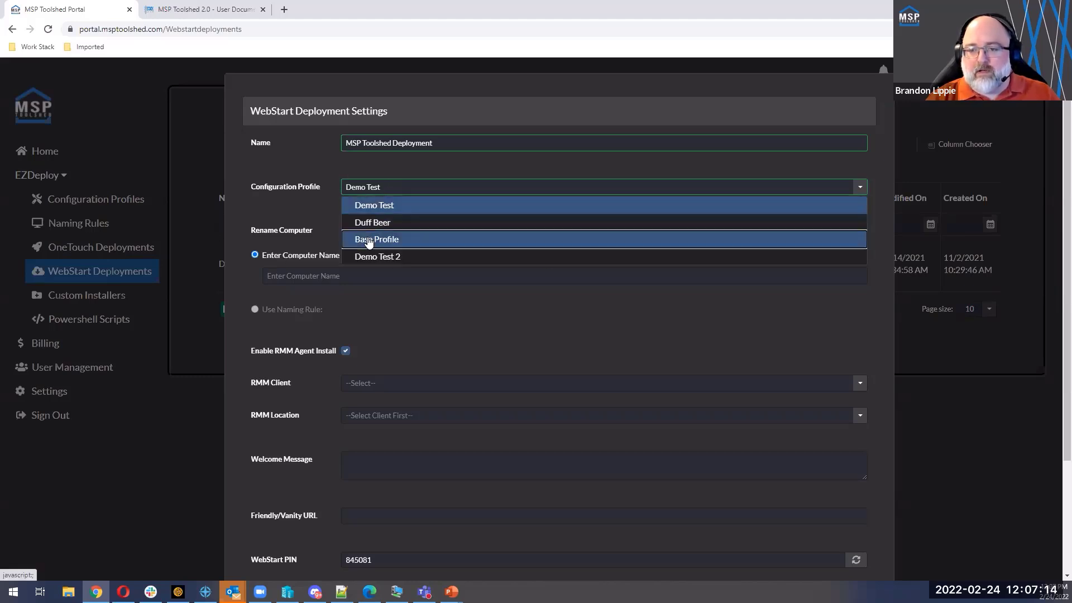
click(377, 239)
click(380, 187)
click(375, 257)
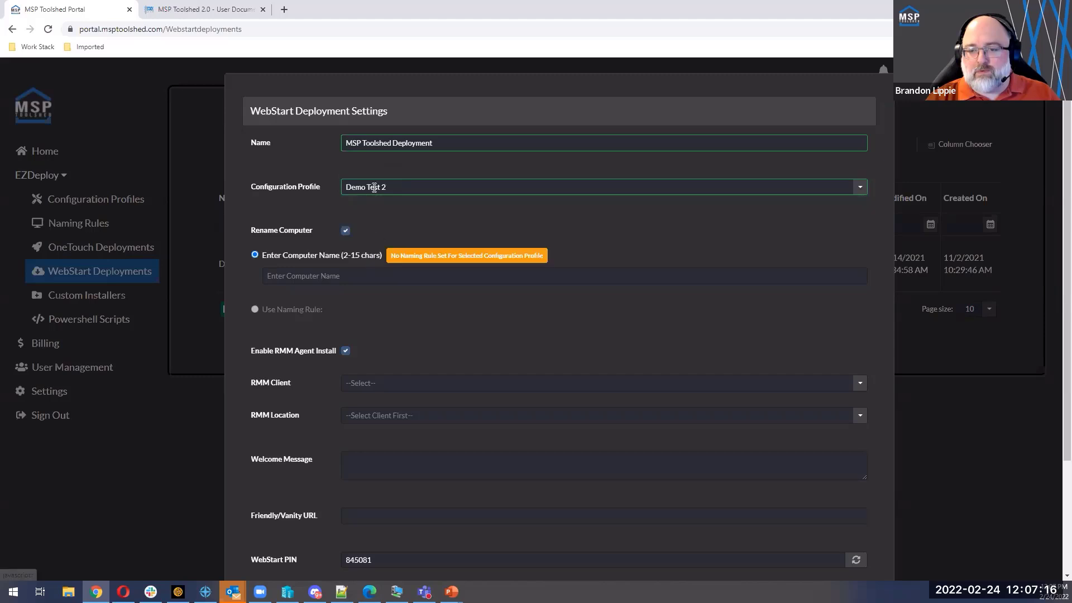
click(372, 187)
click(373, 222)
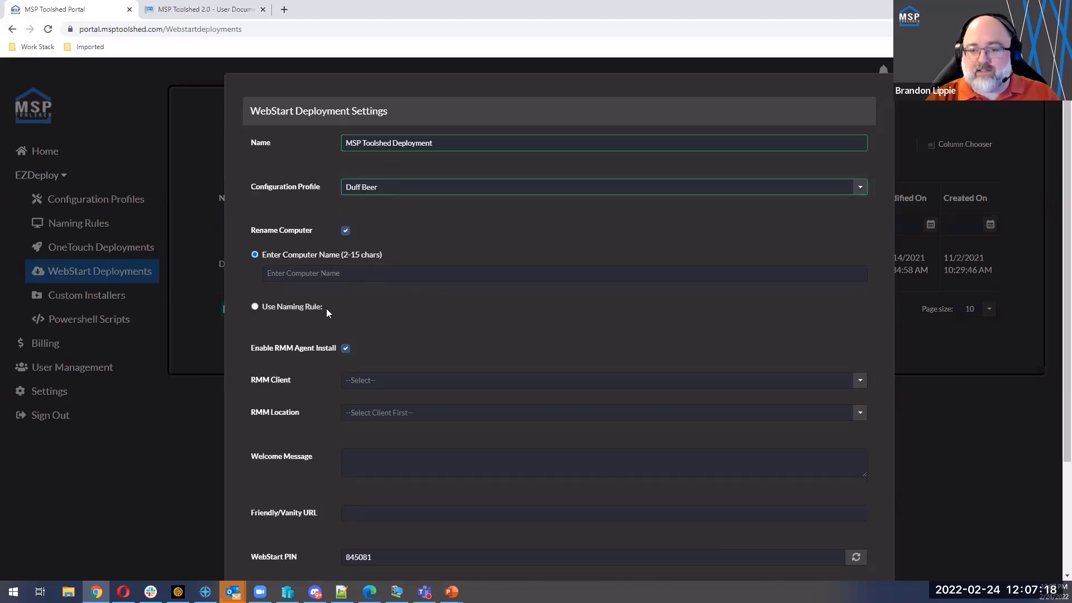
Step: Toggle computer renaming between the naming rule and a manually entered name, ending on the manual name
click(264, 307)
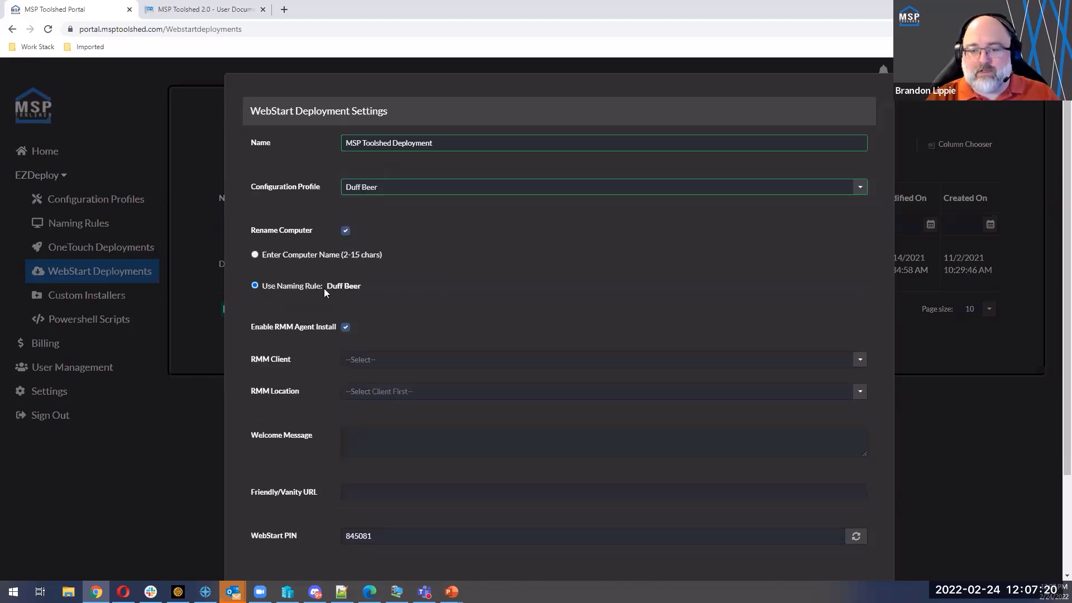
drag(326, 288, 361, 287)
click(254, 256)
click(261, 306)
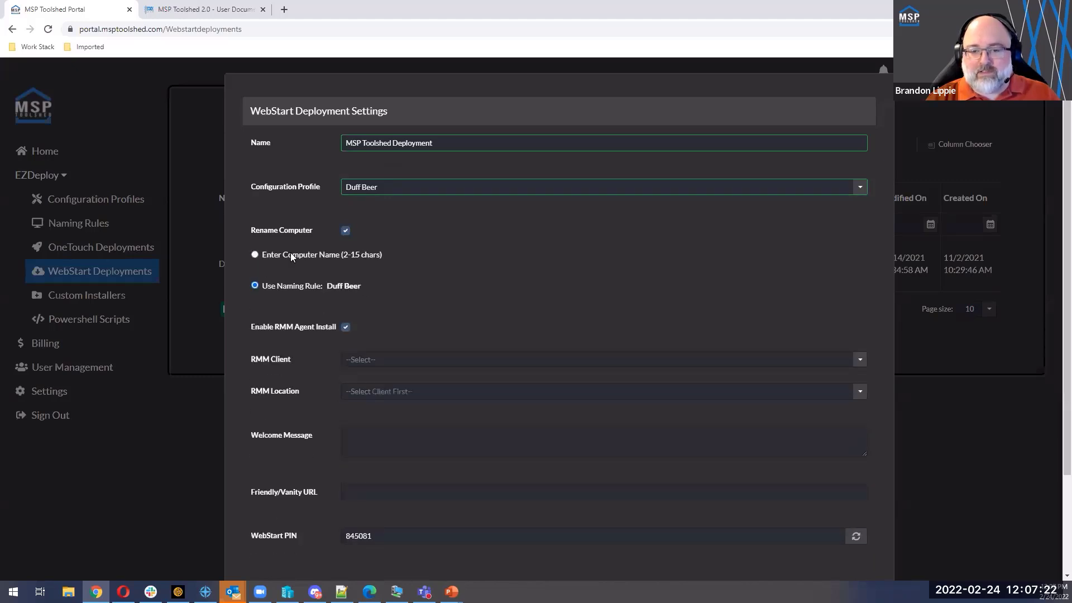
click(273, 256)
drag(266, 255, 371, 259)
click(369, 258)
click(287, 307)
click(278, 255)
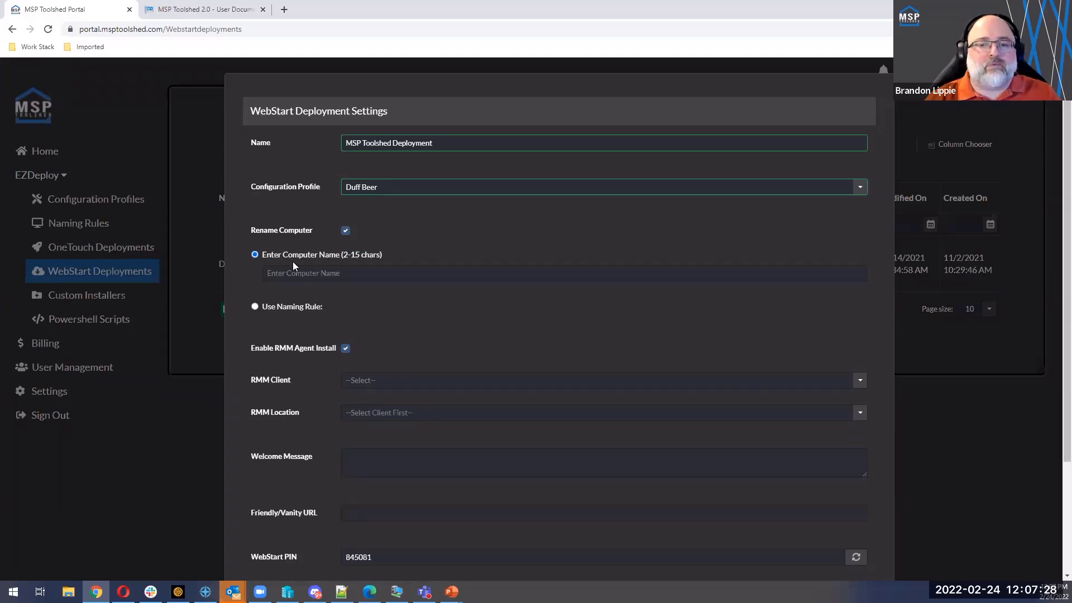
Step: Enter RemoteABC-001 as the custom computer name
click(289, 271)
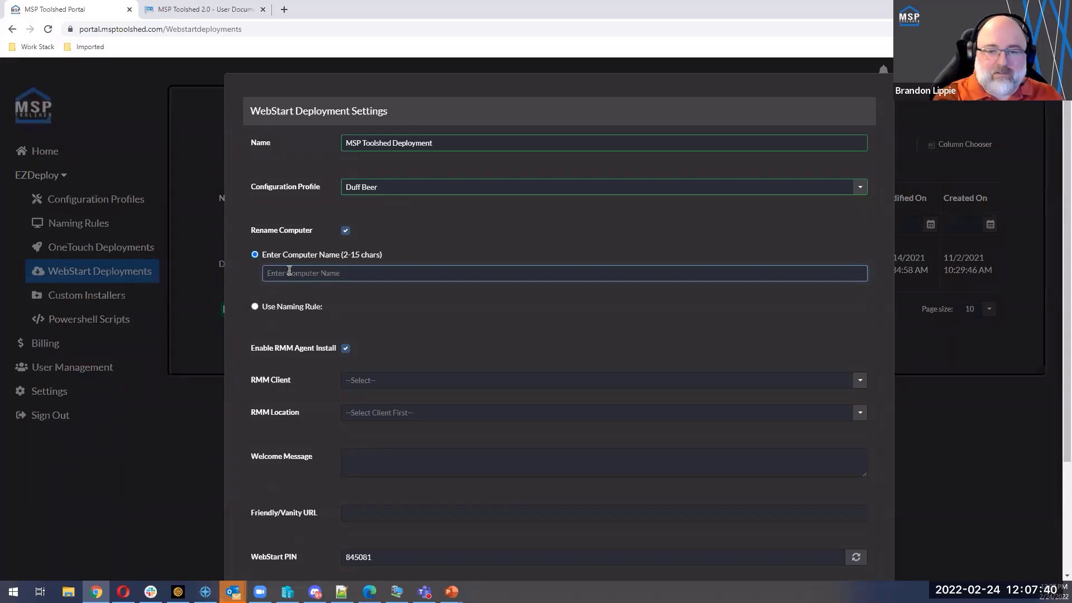
text(RemoteA)
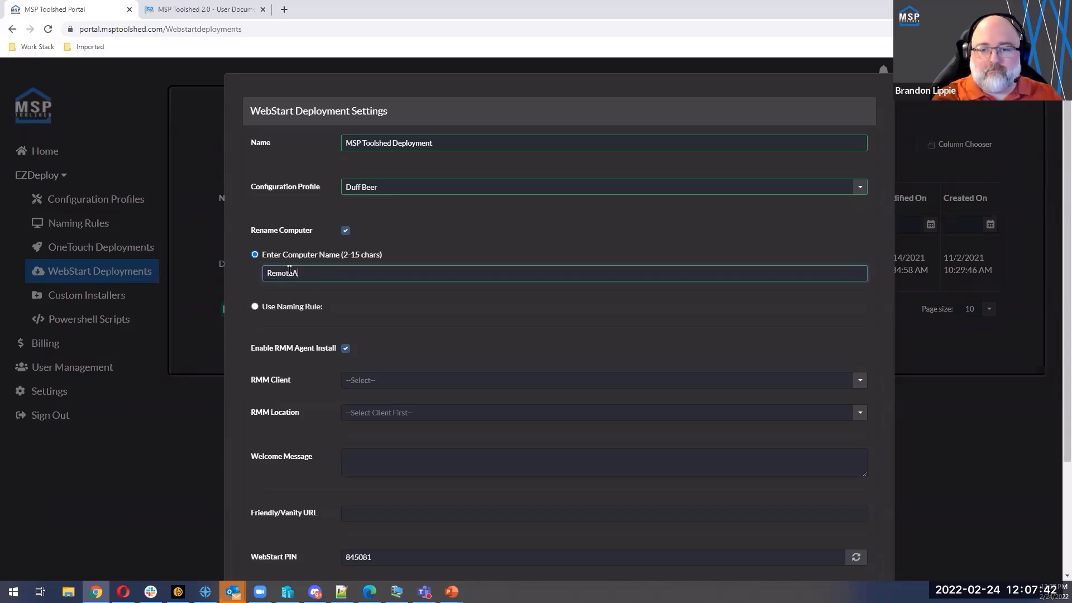
text(BC-001)
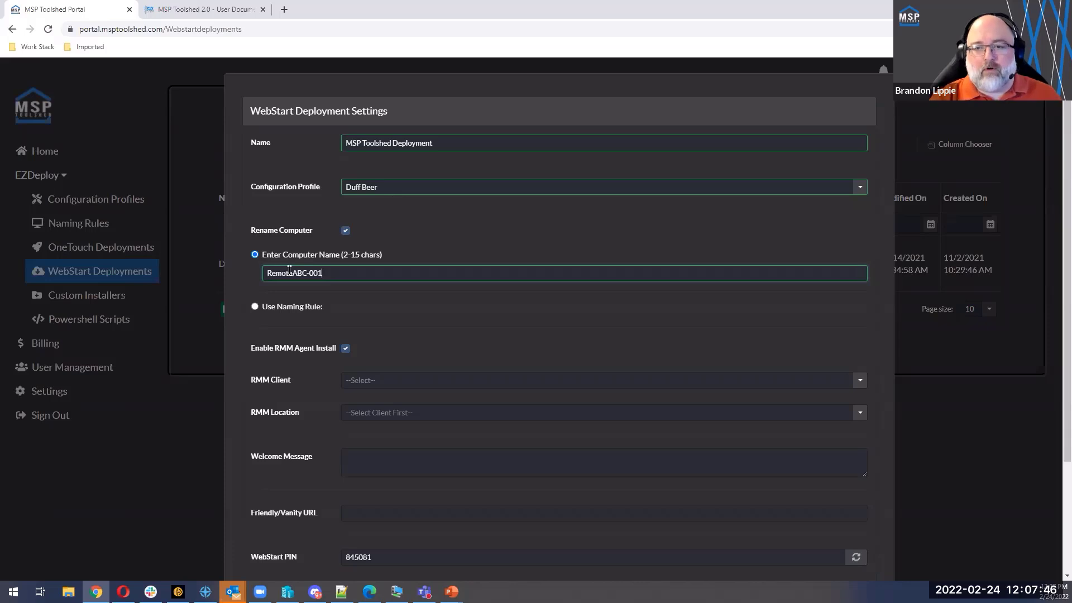
Step: Change the ending of the custom computer name so it reads RemoteABC-UserA
key(BackSpace)
key(BackSpace)
key(BackSpace)
key(BackSpace)
text(-)
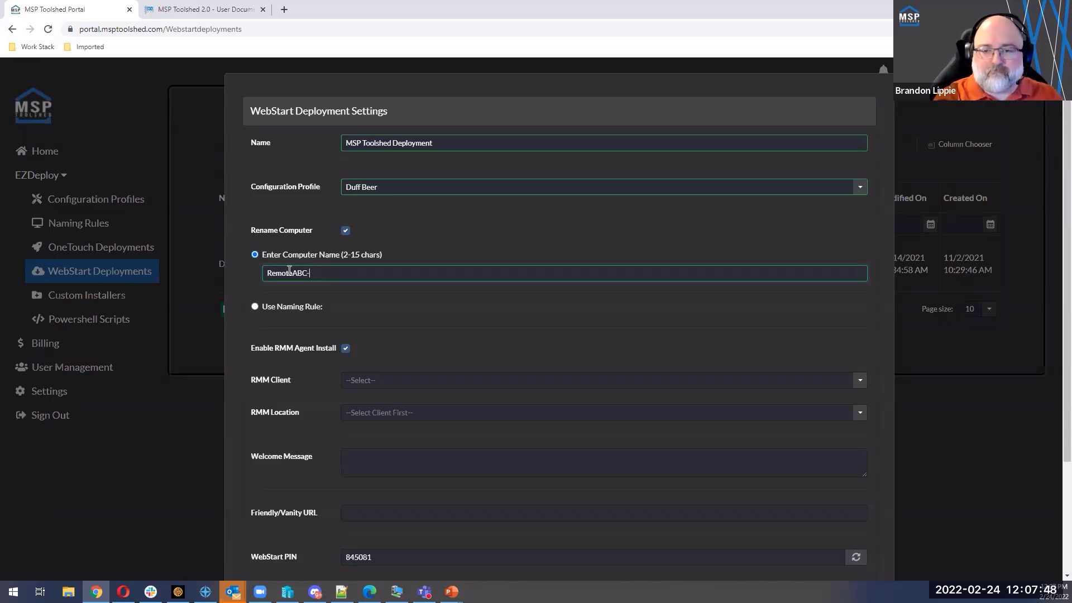
text(UserB)
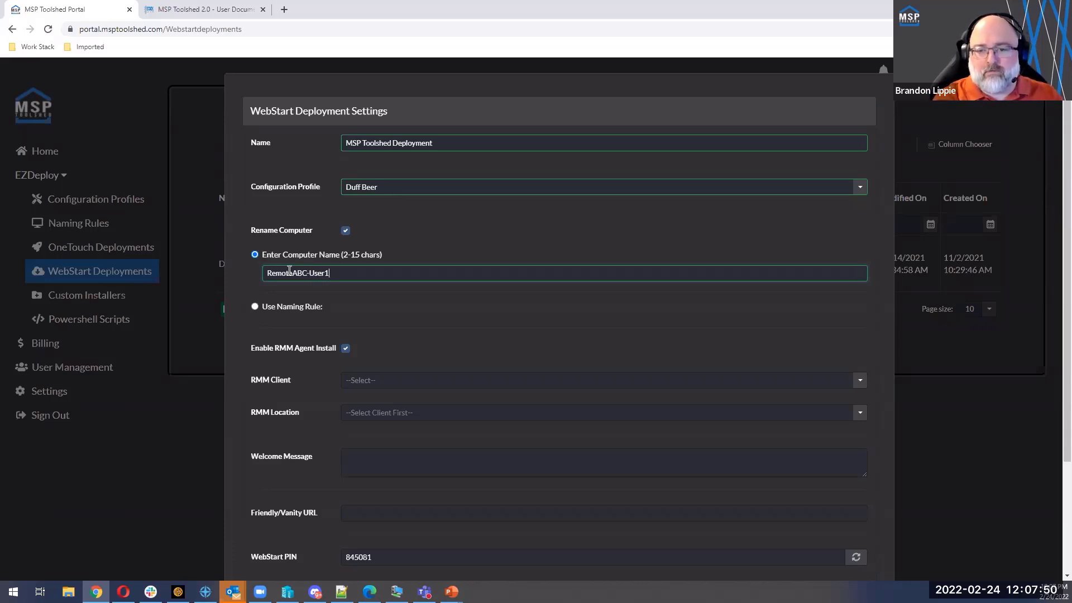
key(BackSpace)
text(Bob)
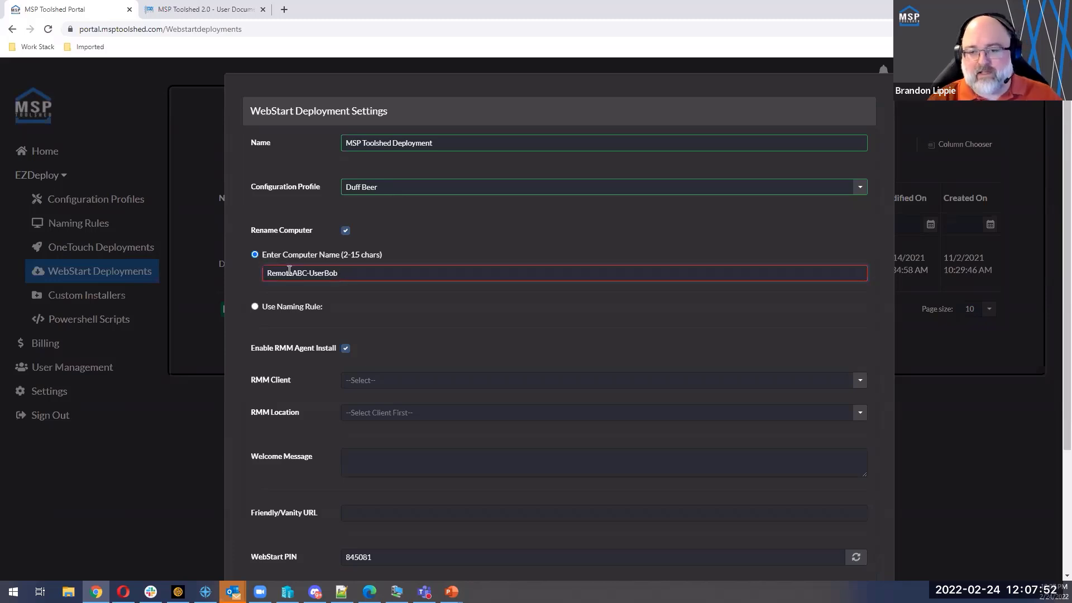
key(BackSpace)
key(BackSpace)
key(BackSpace)
text(A)
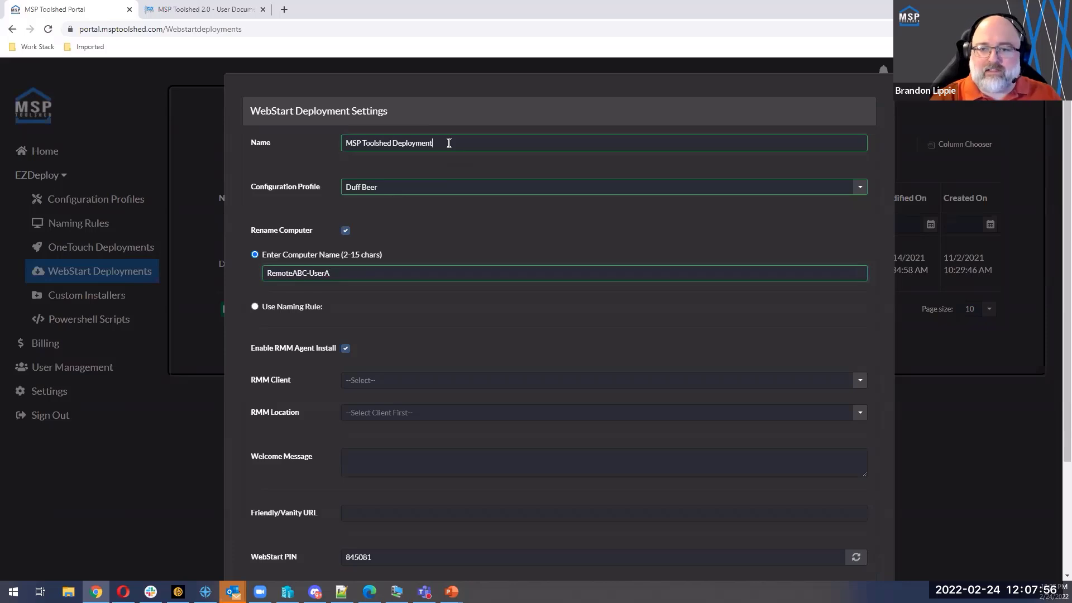
text( - UserA)
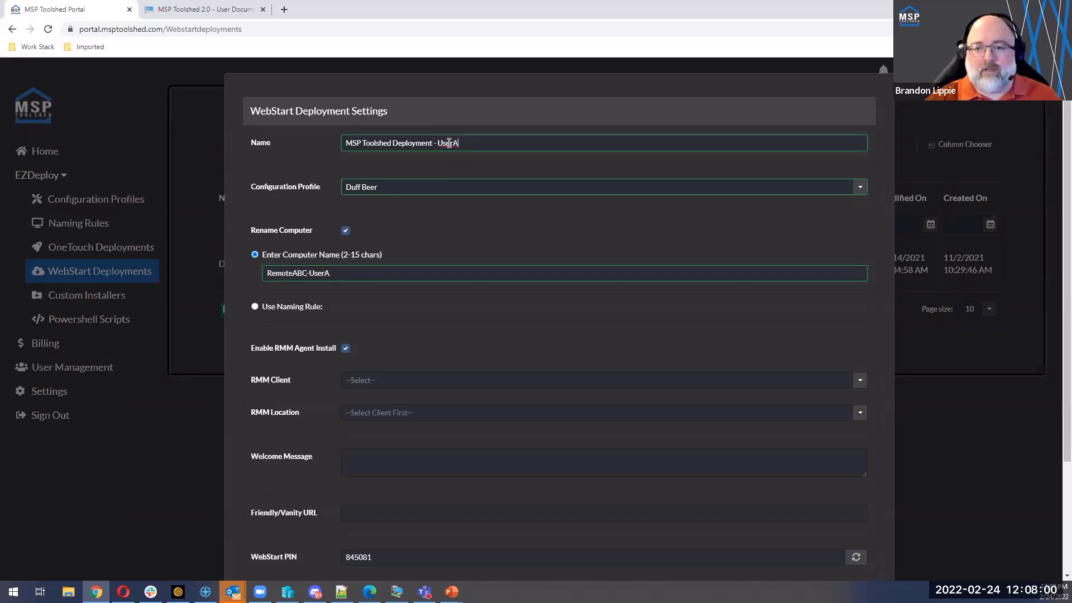
Step: Append " - UserA" to the deployment name and check it against the custom computer name
drag(333, 272, 264, 275)
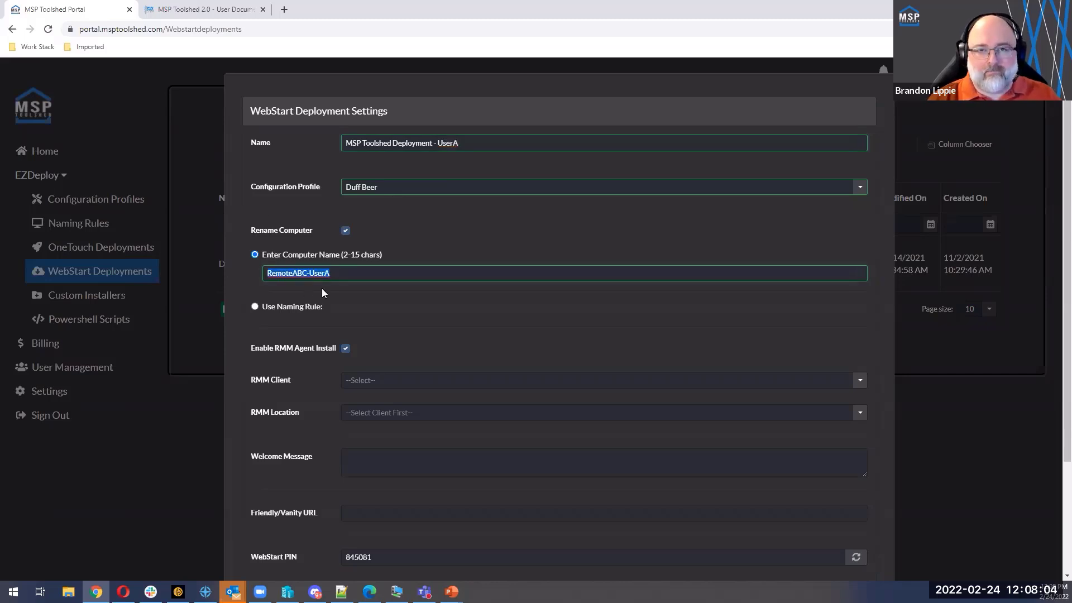
drag(344, 274, 249, 271)
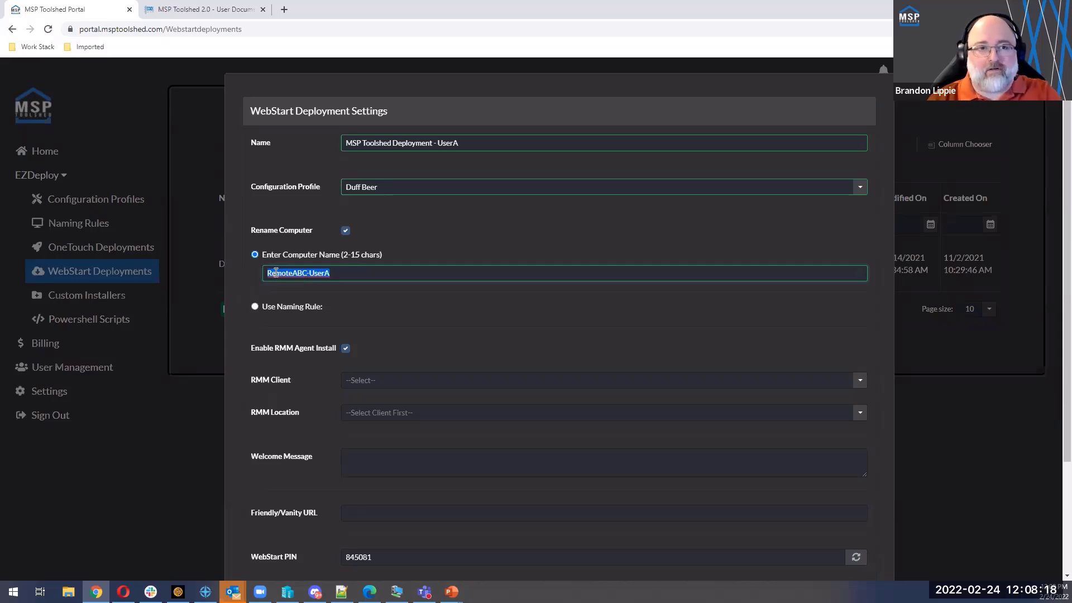
click(339, 279)
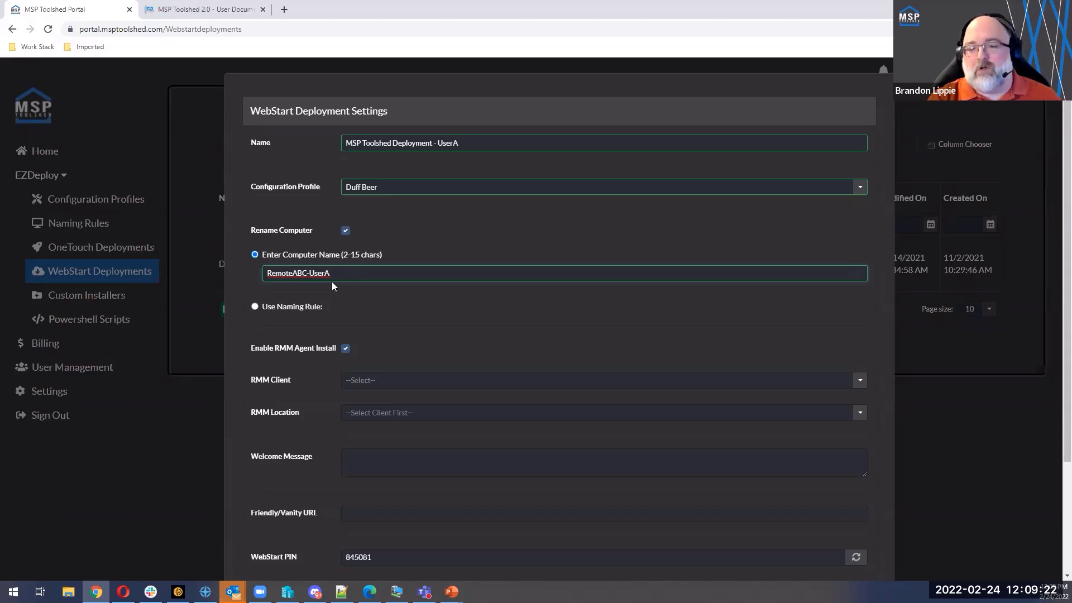
Step: Switch computer renaming to the Duff Beer naming rule and remove " - UserA" from the deployment name
click(255, 306)
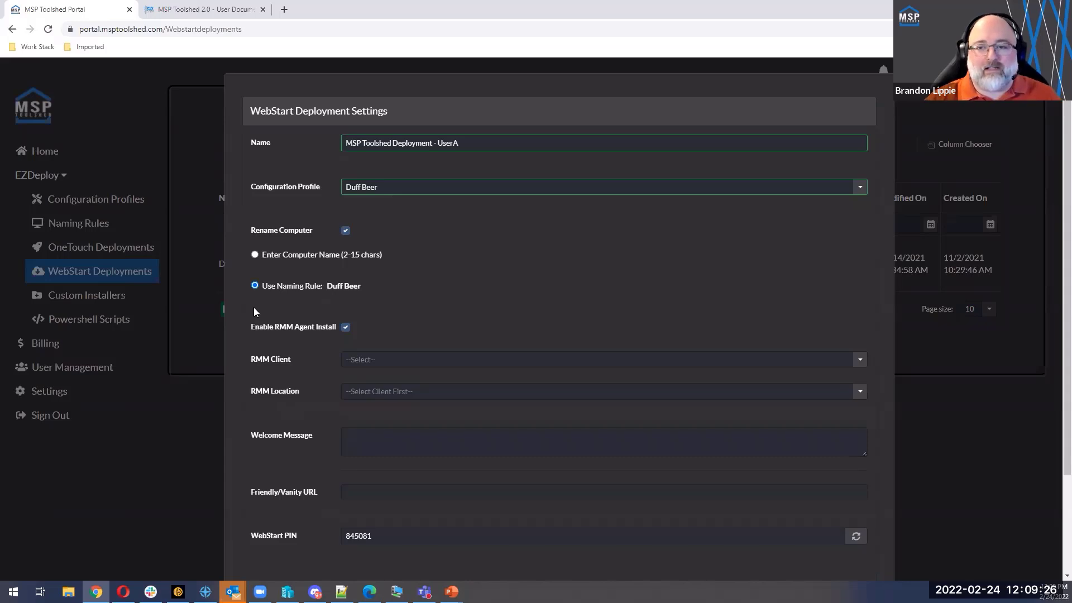
drag(433, 144, 509, 147)
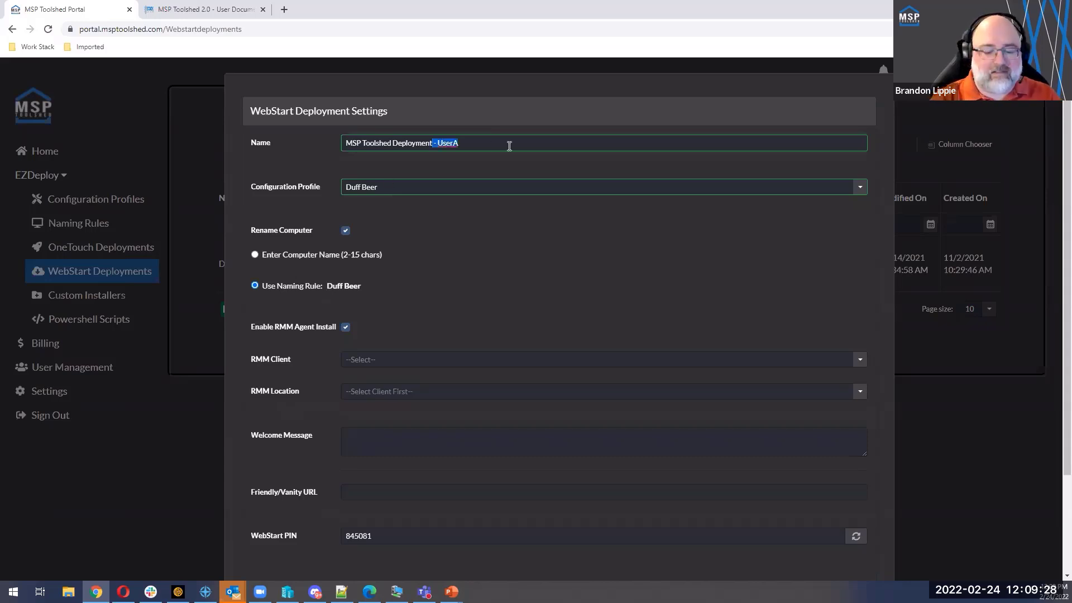
key(BackSpace)
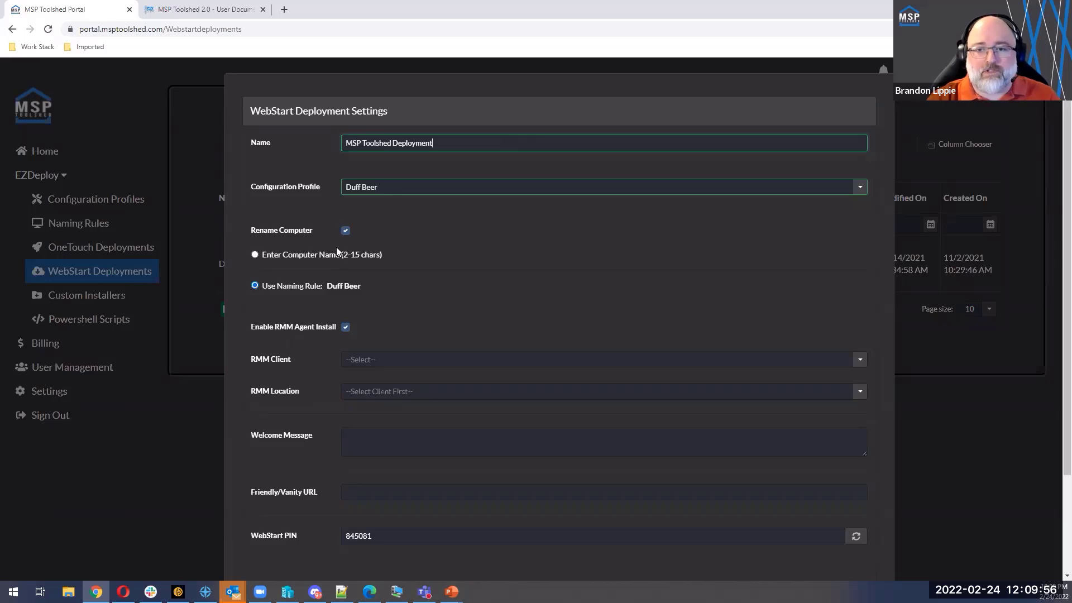
Step: Turn off computer renaming and check the RMM agent install option, leaving it enabled
click(345, 230)
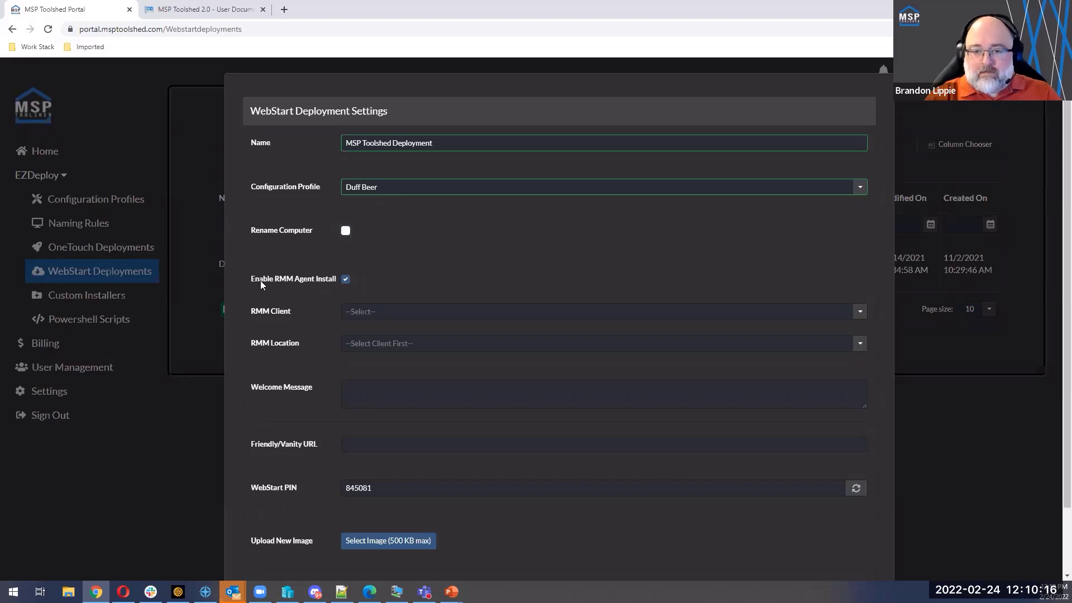
click(346, 279)
click(564, 396)
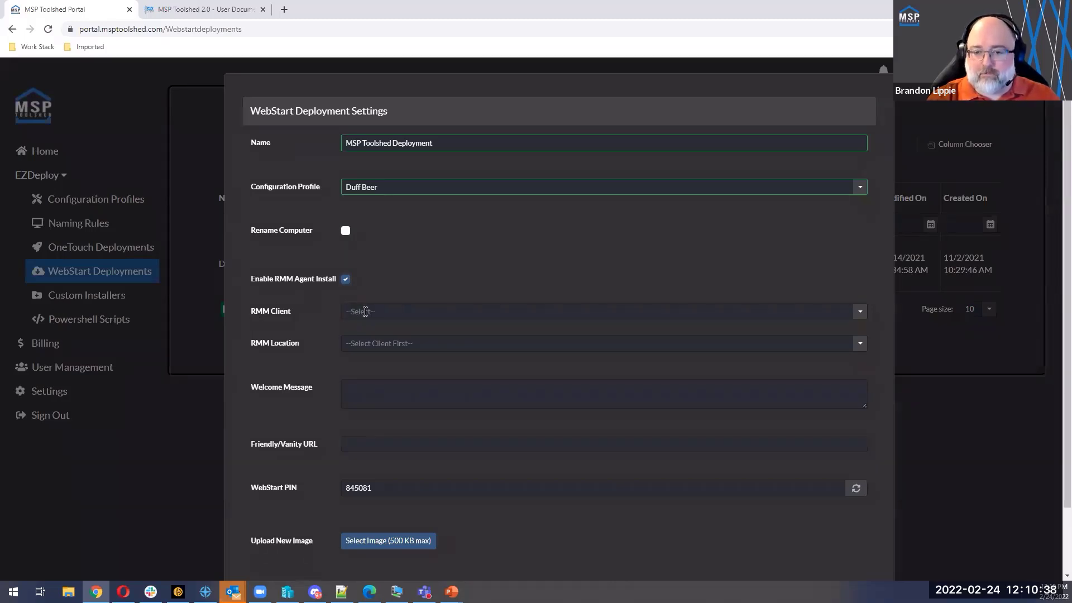
Step: Set the RMM client to PM-A-Automate and the RMM location to Main
click(399, 311)
click(385, 335)
click(388, 343)
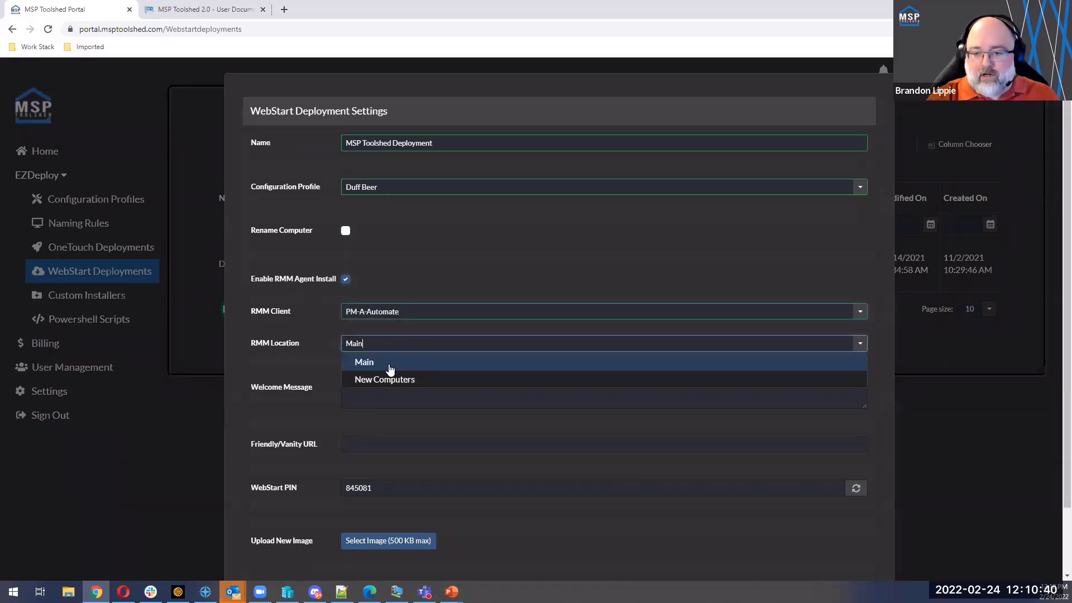
click(385, 368)
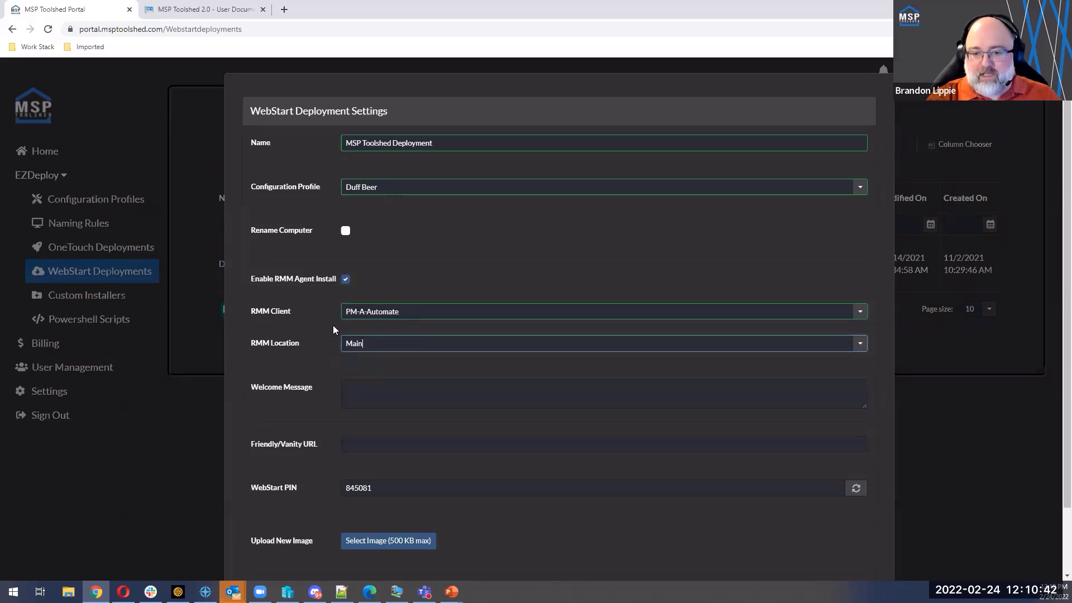
click(380, 361)
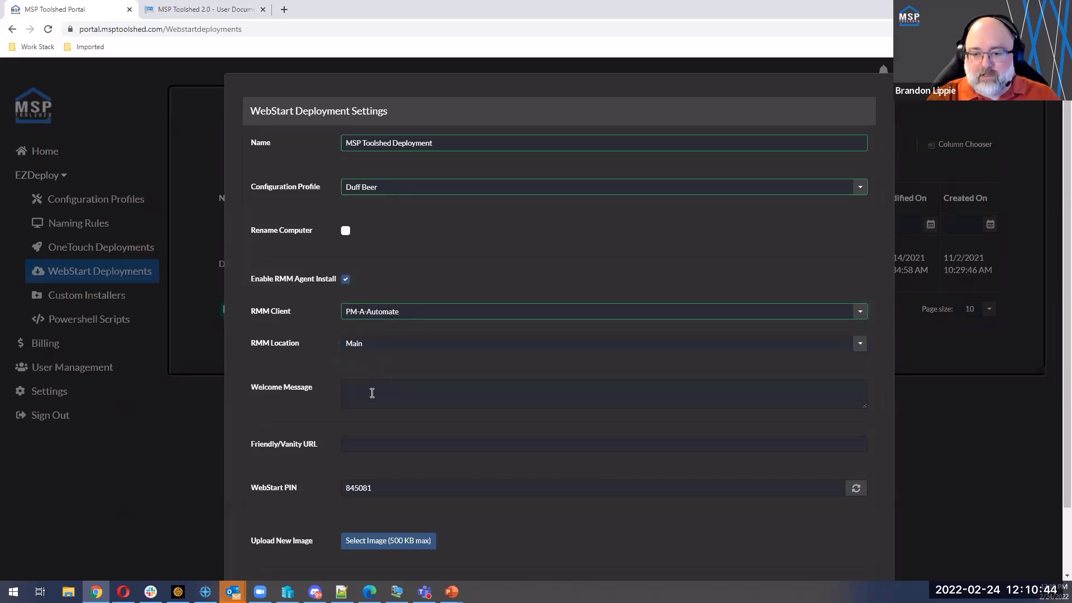
Step: Start the welcome message with "Hello Duff Beer, thank you for being our client."
click(372, 393)
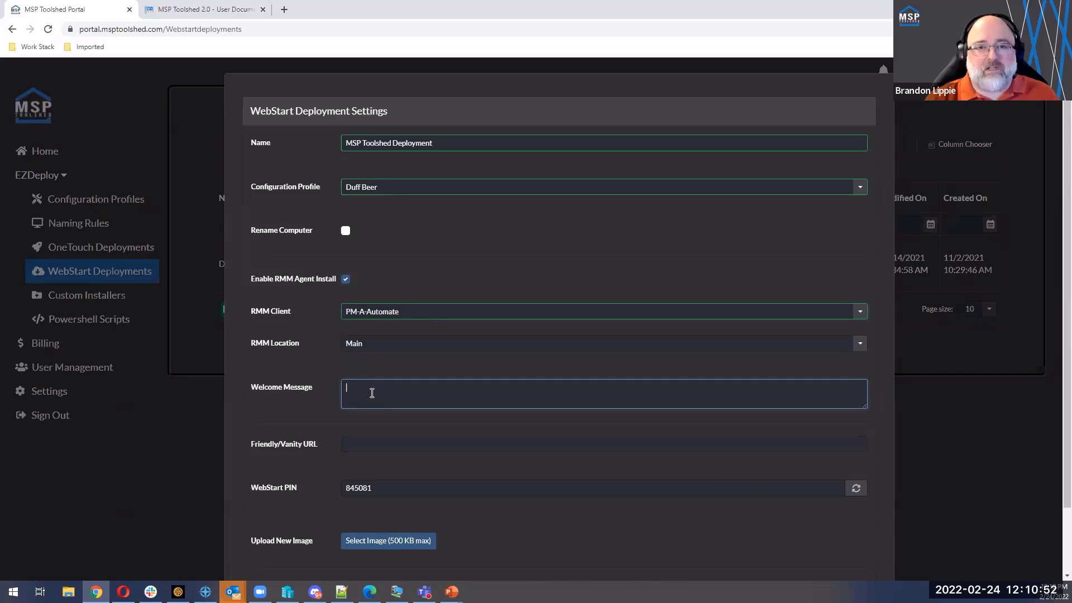
text(Hello Duff)
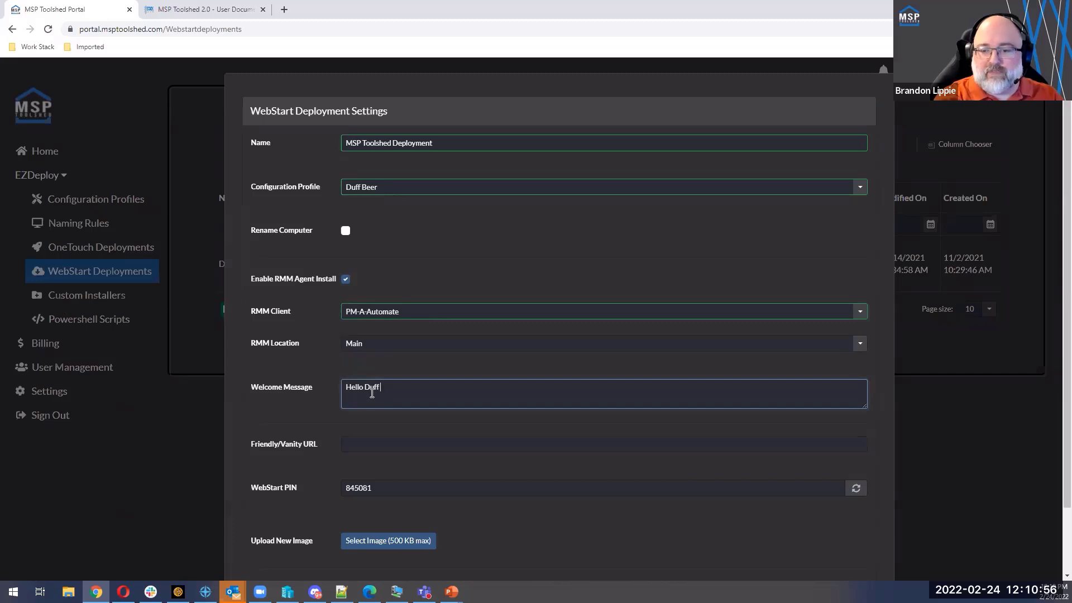
text(Beer, thank)
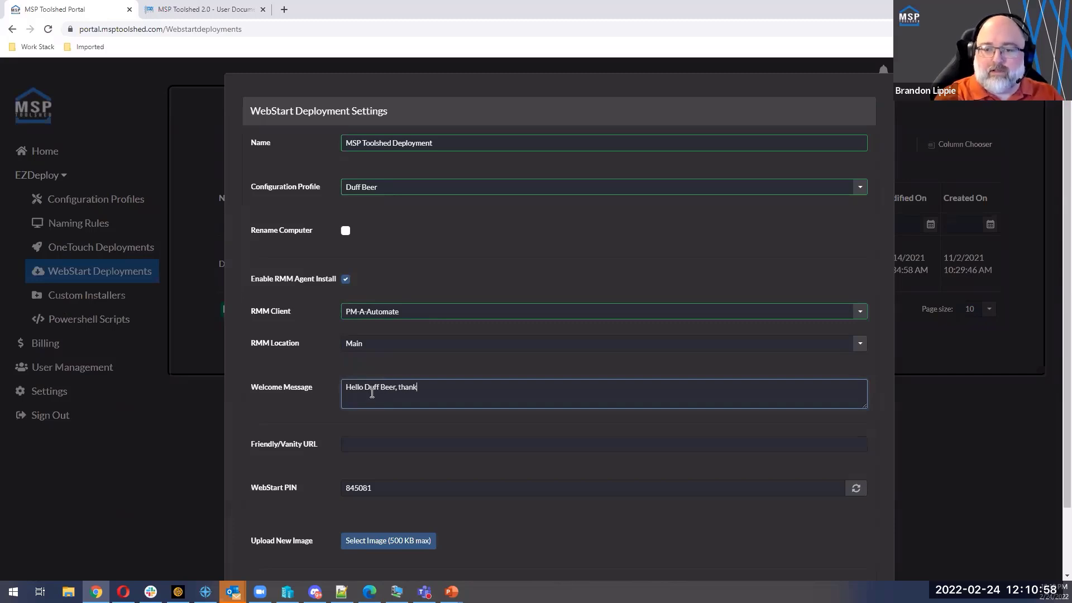
text( you for being our cl)
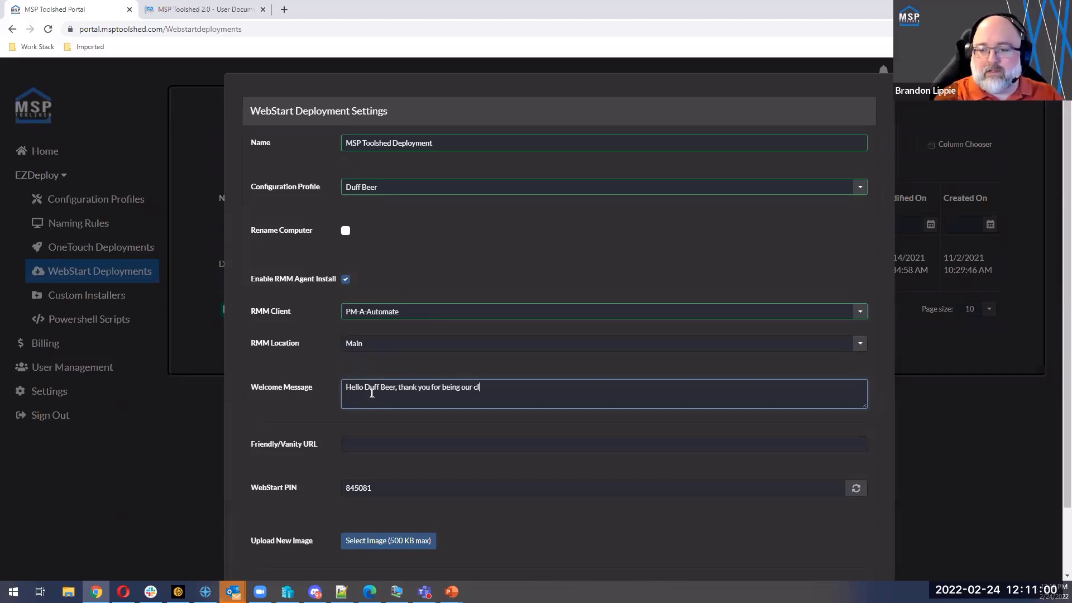
text(ient.  Please )
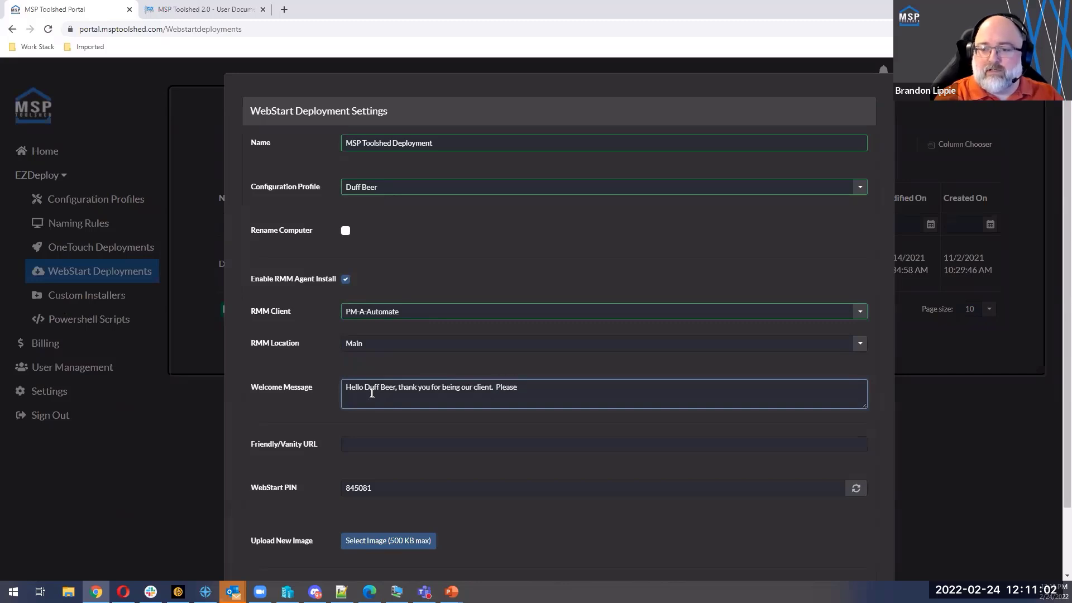
text(use the PIN nu)
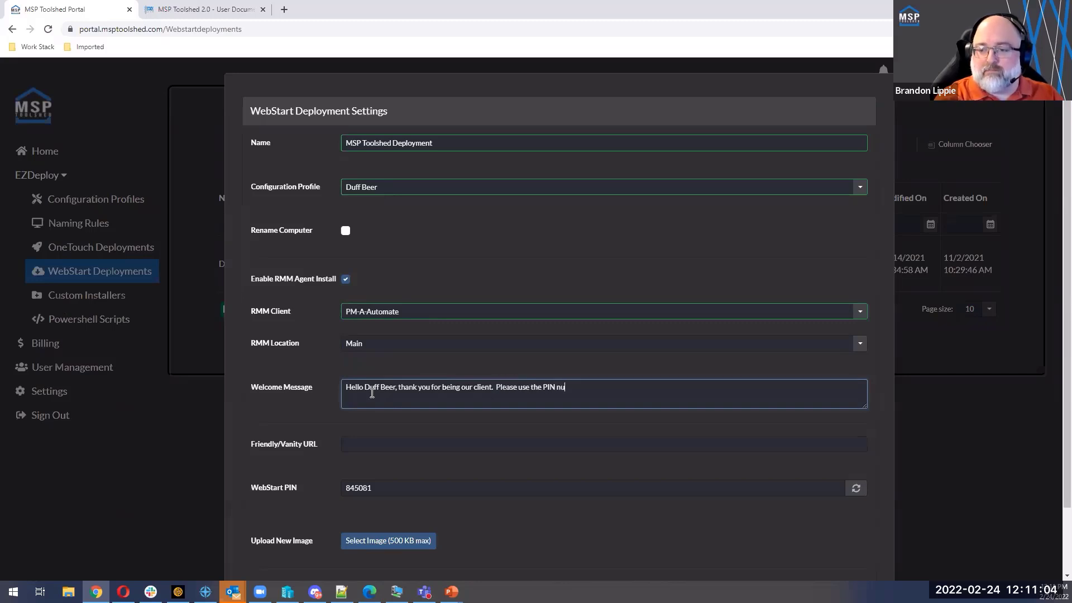
Step: Continue the welcome message with "Please use the PIN provided to download and then install our Software."
key(BackSpace)
key(BackSpace)
text(provided to download and then insta)
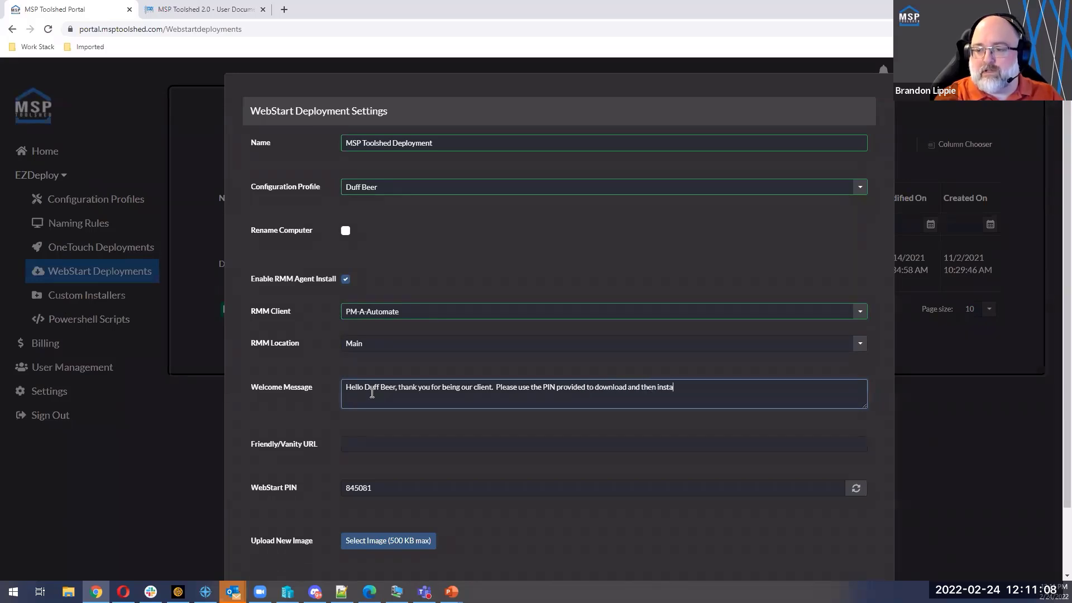
text(lleour )
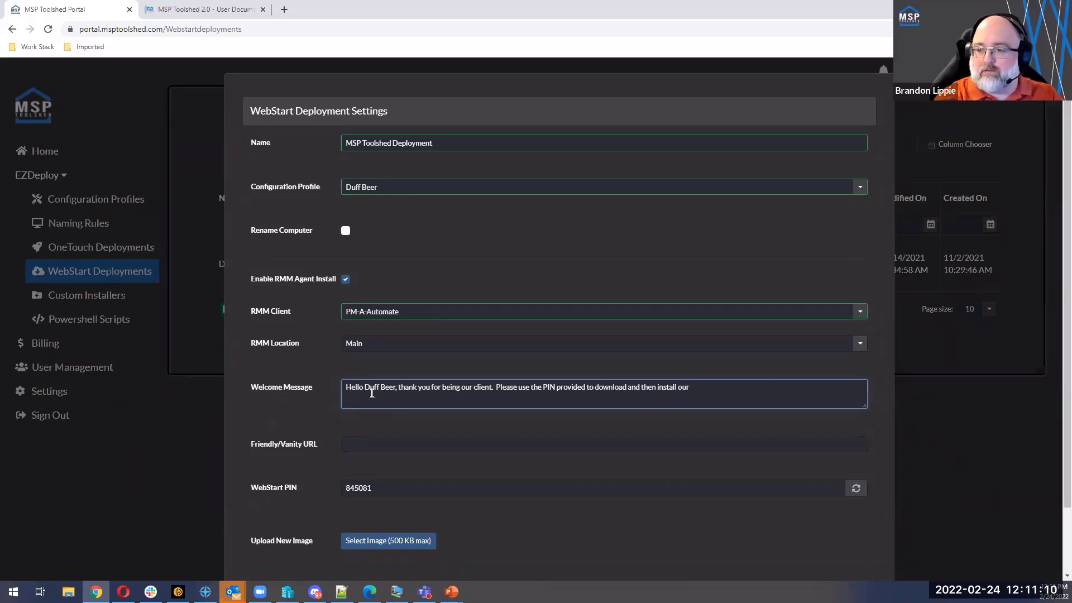
text(Software.)
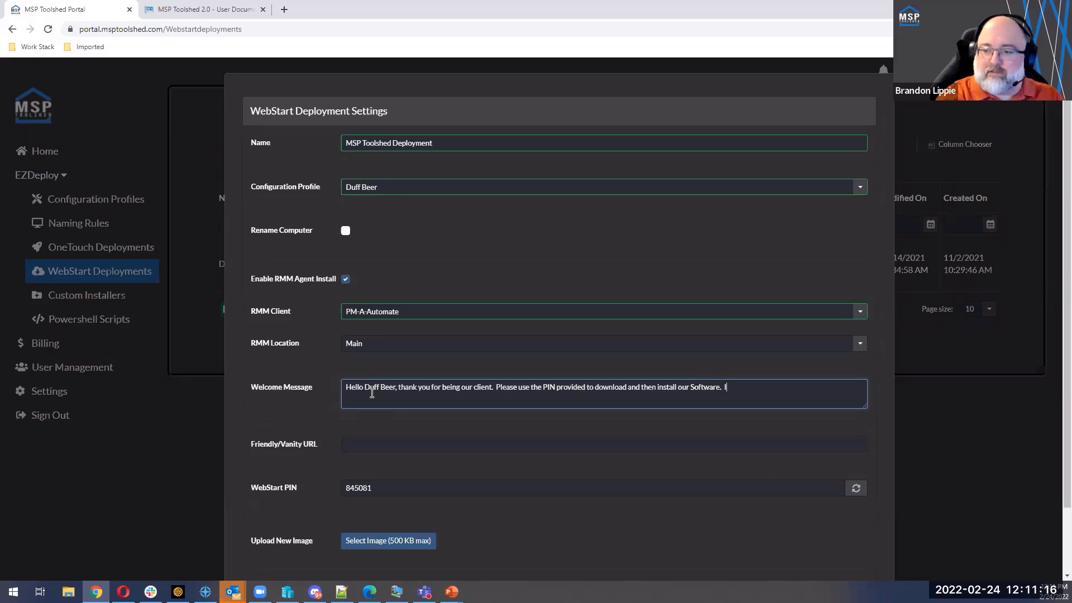
text( If you have any)
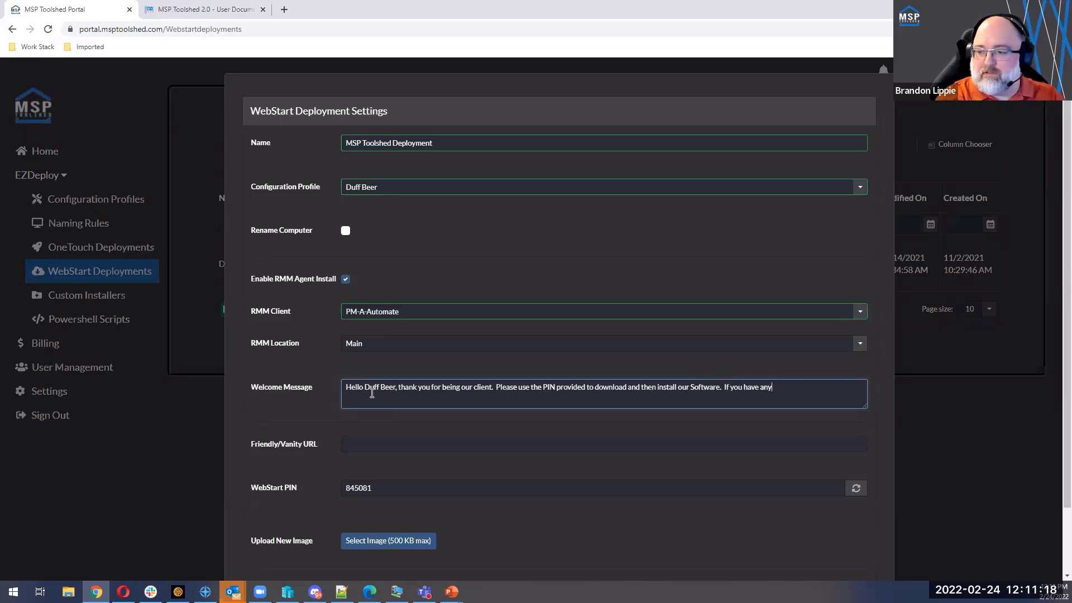
text( questions, pleea)
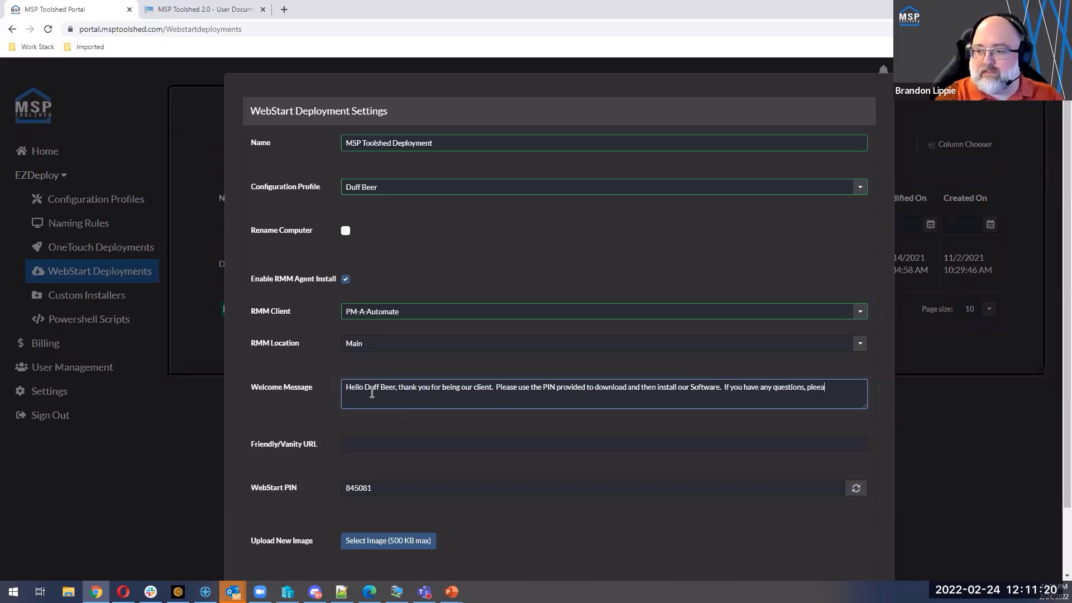
text(s)
Step: Finish the welcome message with "If you have any questions, please contact us HERE: Something Here"
key(BackSpace)
key(BackSpace)
text(ase)
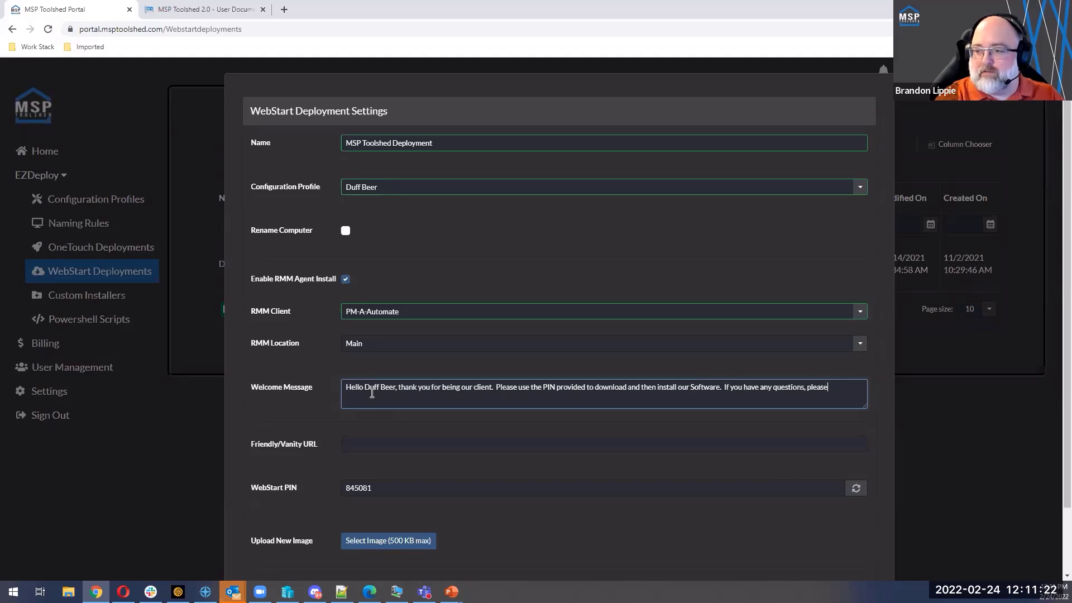
text( contact us HE)
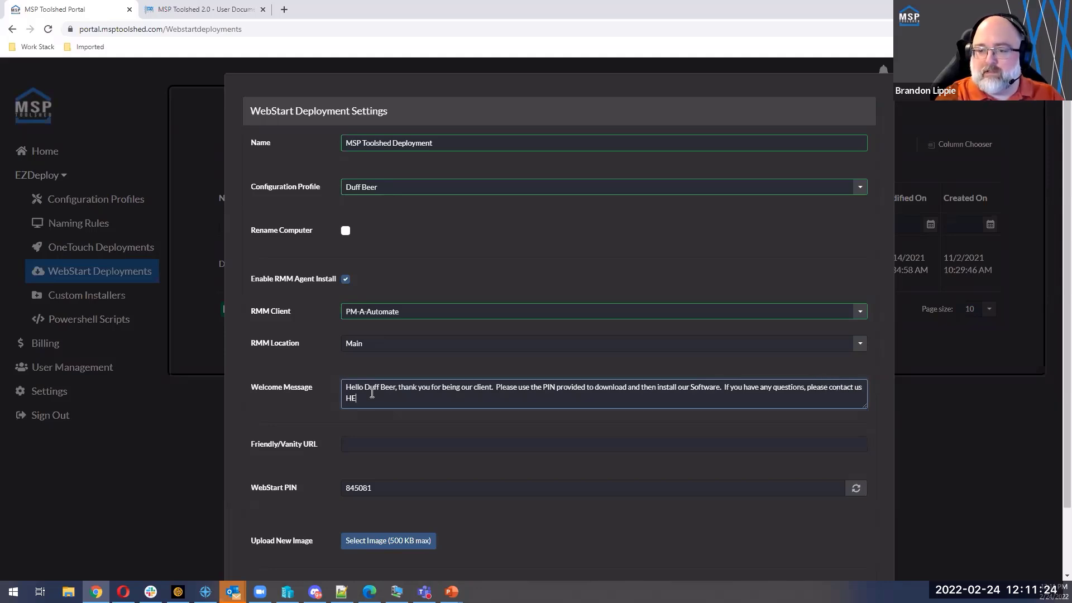
text(RE: )
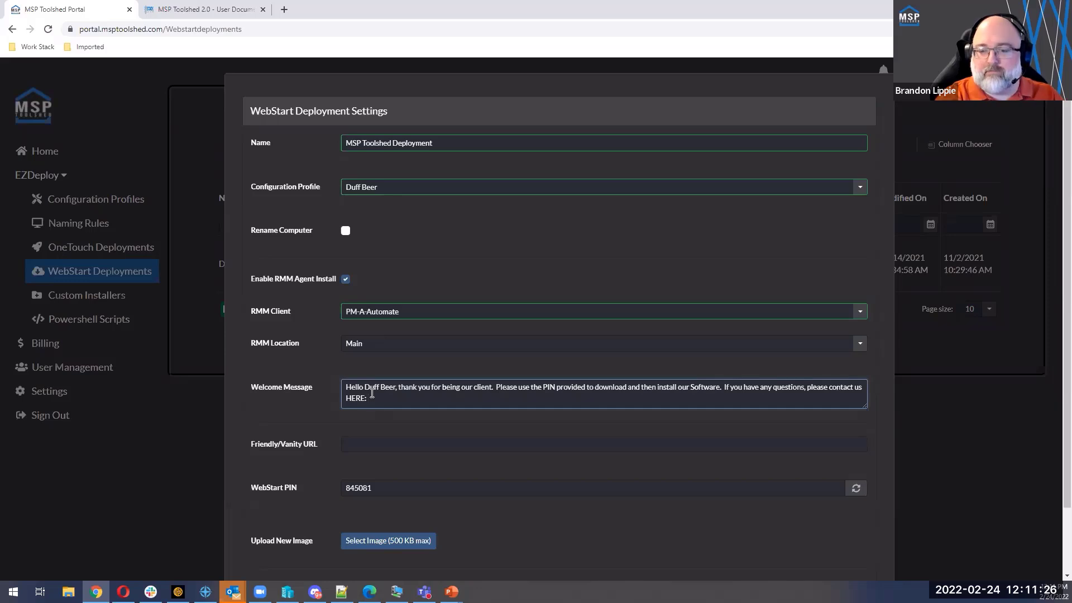
text(Something Here)
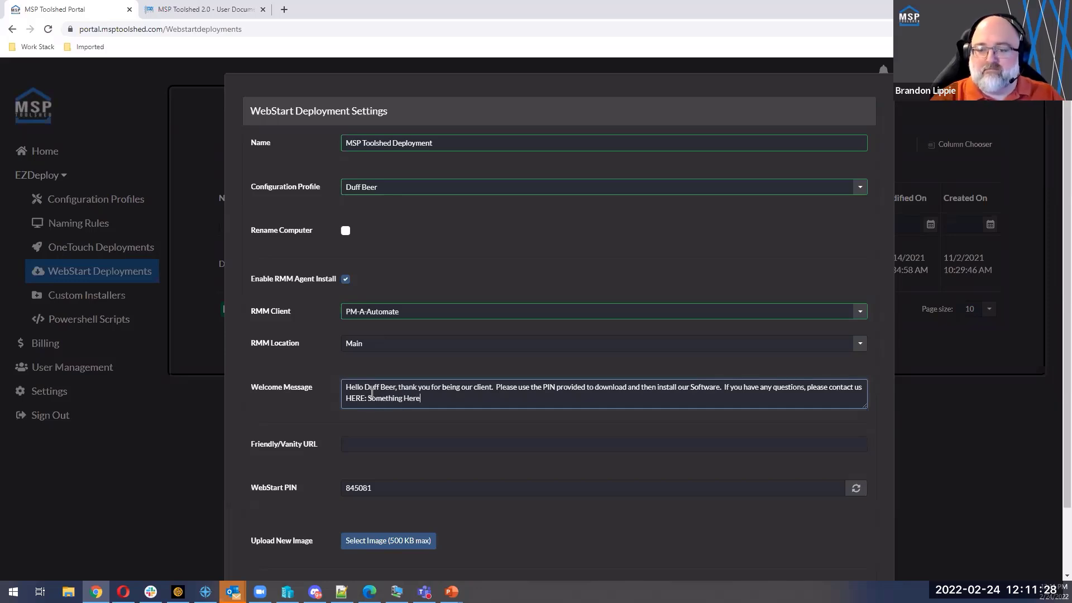
Step: Set the friendly/vanity URL of the deployment to demoduff123
click(352, 441)
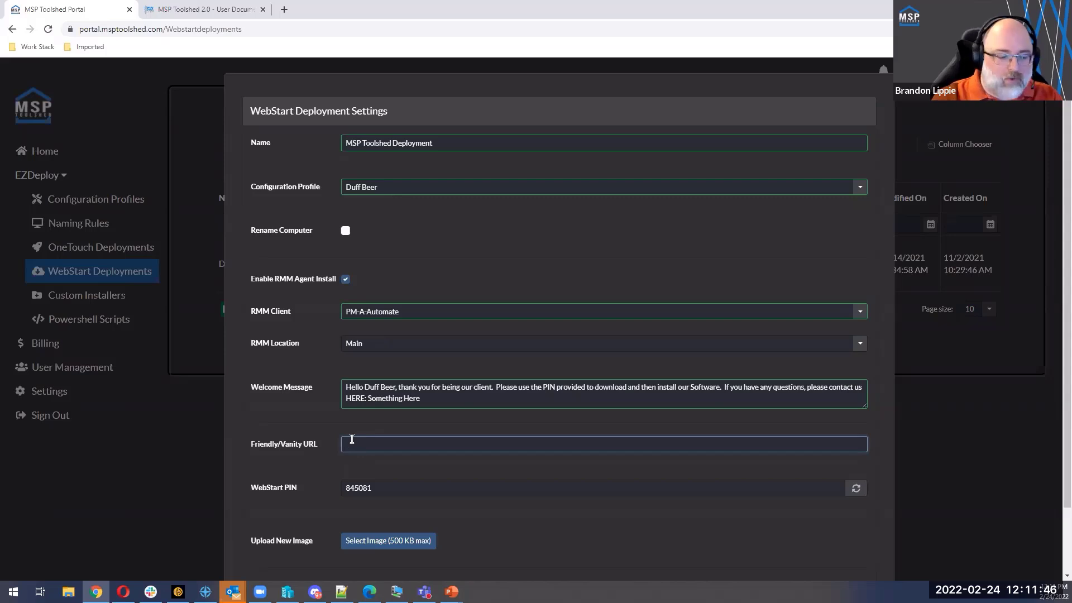
text(demo)
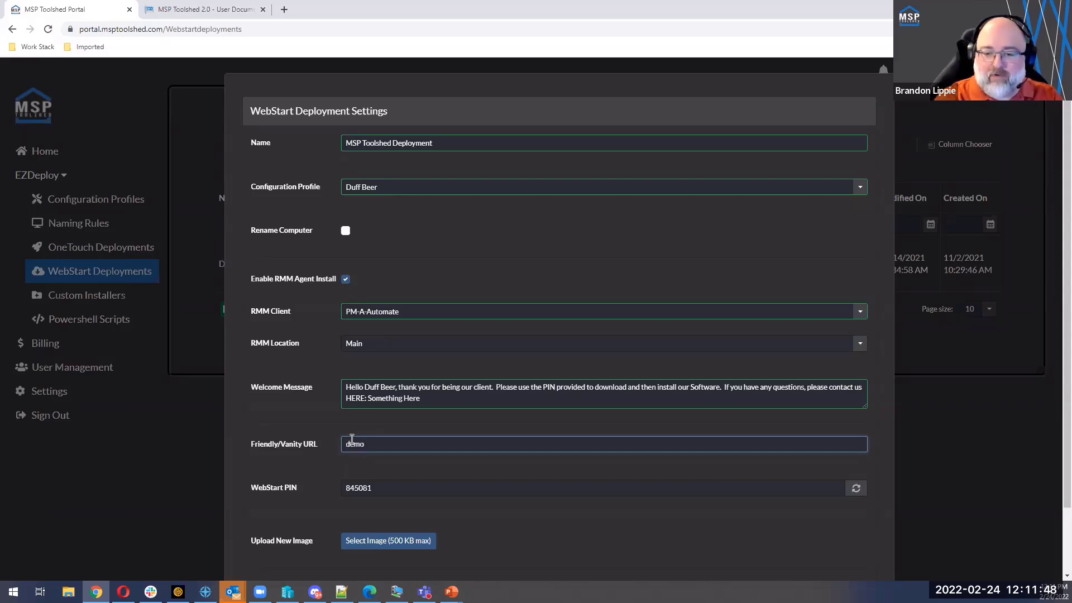
text(deuf123)
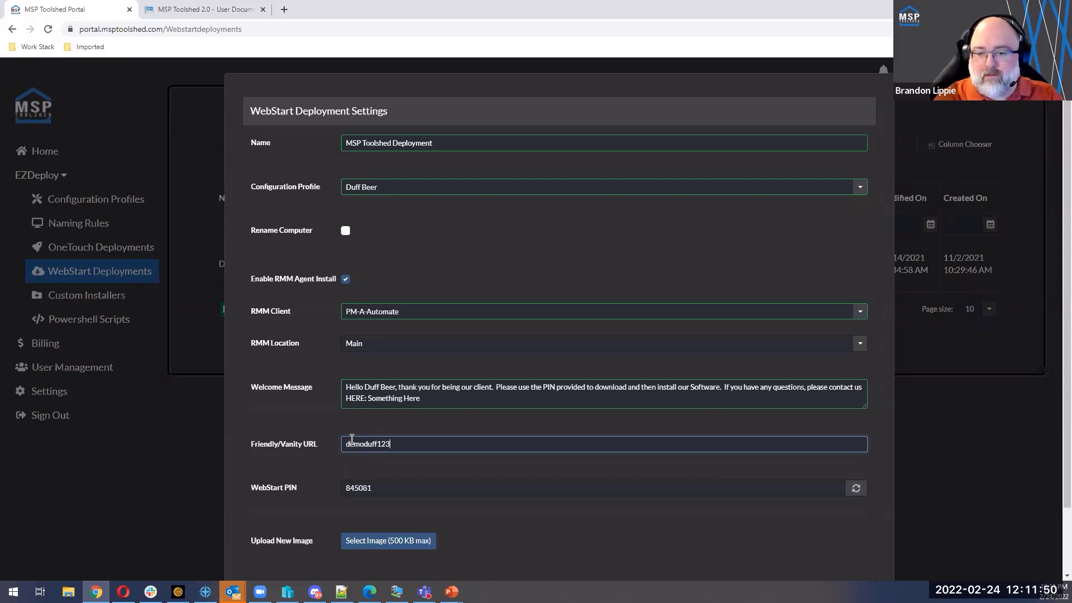
Step: Regenerate the WebStart PIN several times and select the new PIN in its field
click(374, 488)
click(857, 494)
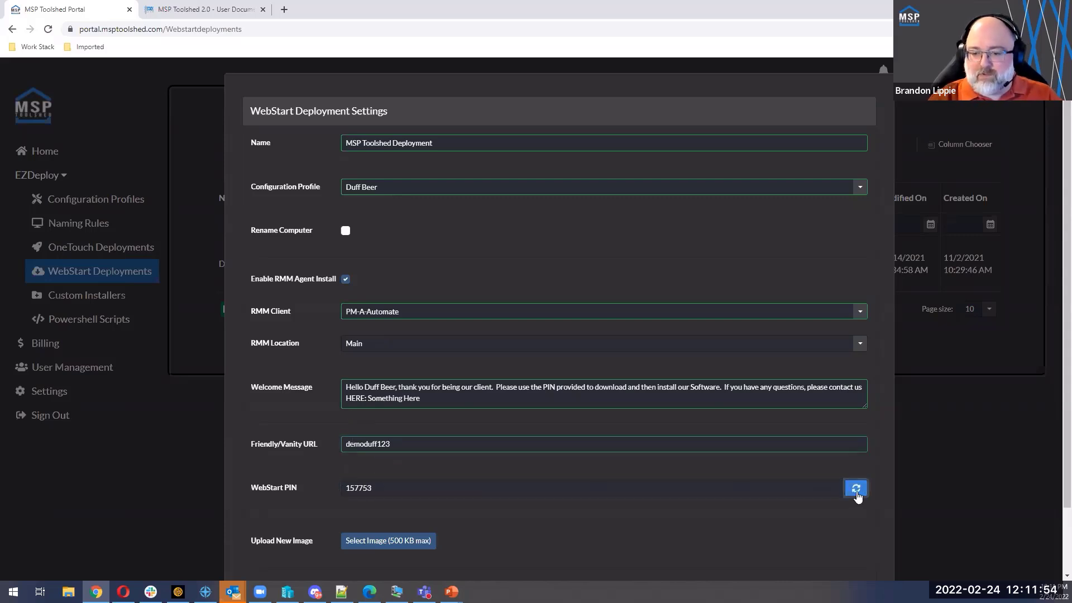
click(857, 493)
click(856, 490)
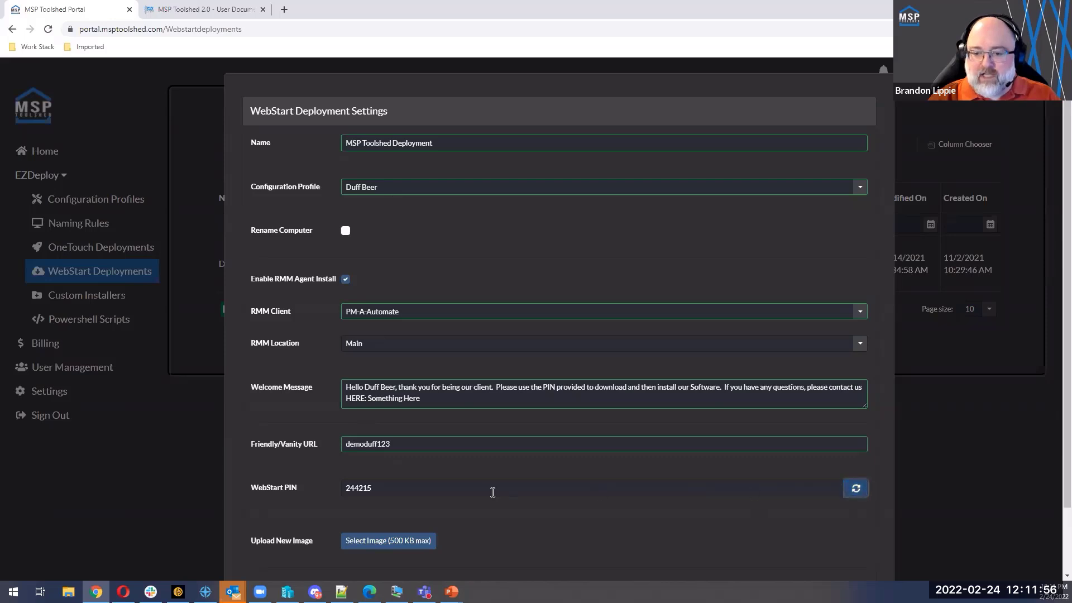
drag(493, 492, 248, 490)
drag(382, 486, 294, 490)
key(ctrl+c)
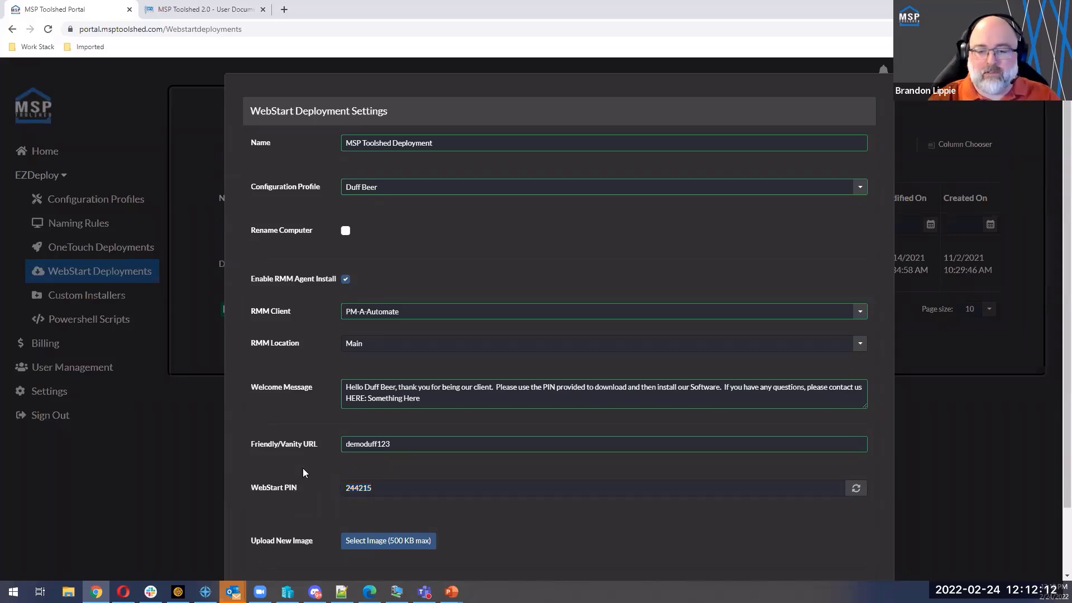
Step: Upload the TS Logo White PNG from the Downloads folder as the deployment image
click(382, 537)
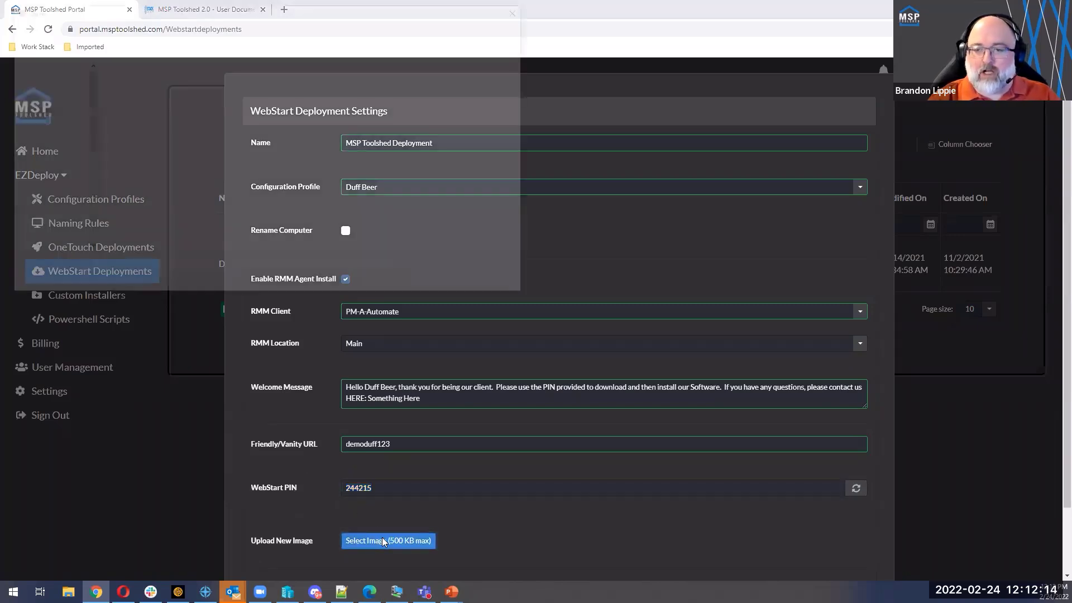
click(74, 101)
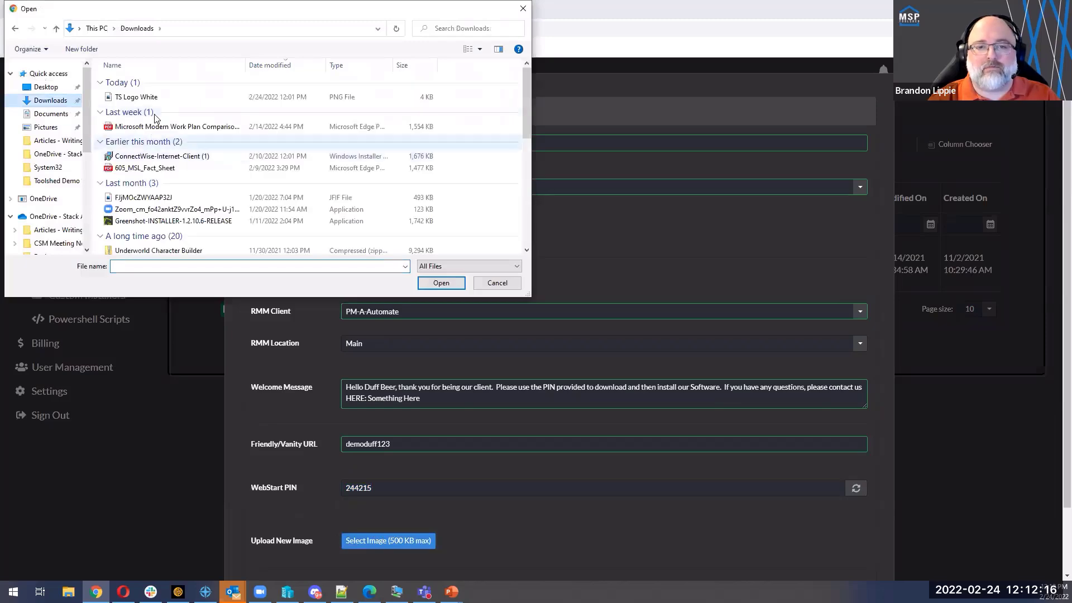
click(138, 97)
click(432, 286)
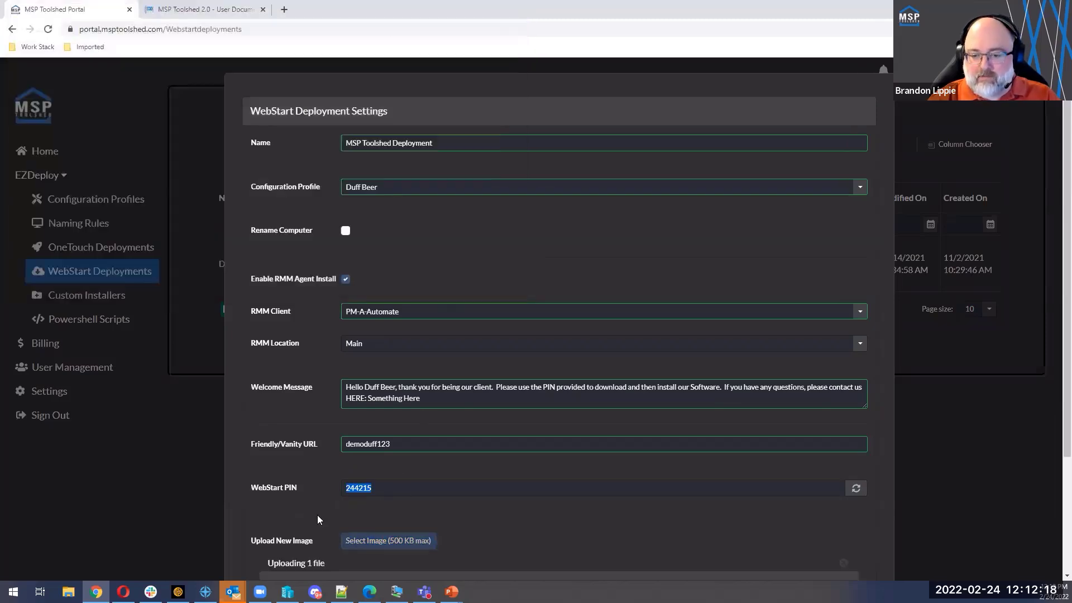
Step: Submit the WebStart deployment settings to create the deployment
scroll(316, 513, down, 2)
scroll(316, 479, down, 1)
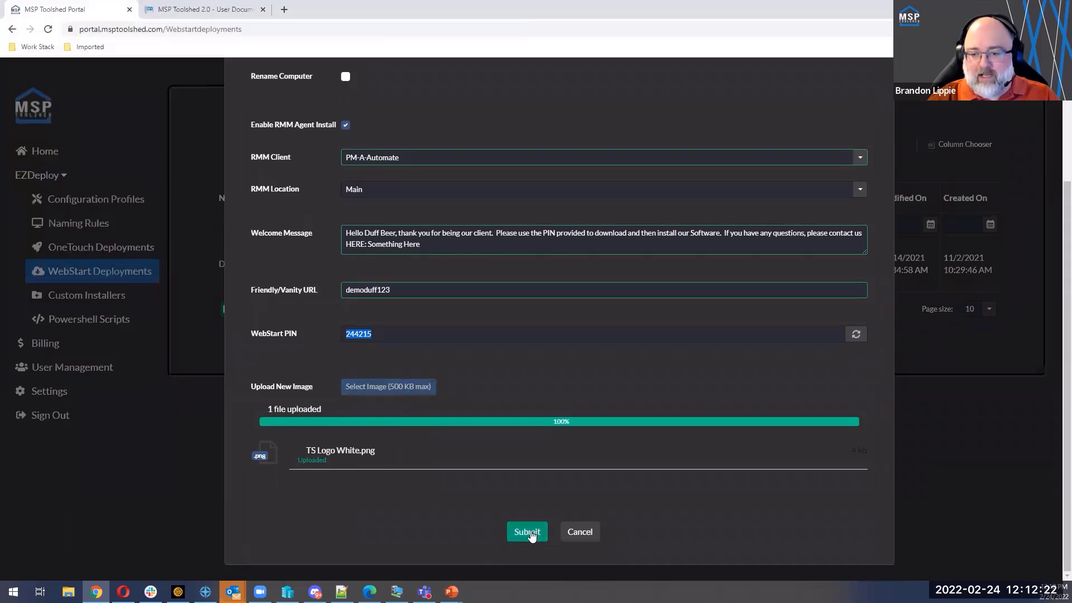
click(527, 532)
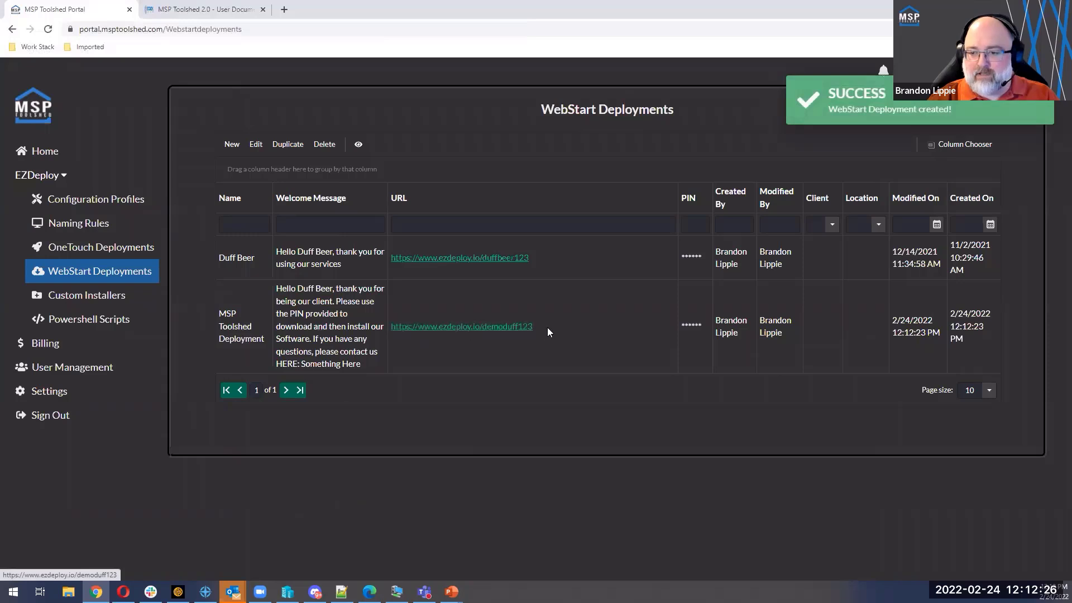
Step: Open the MSP Toolshed Deployment's demoduff123 URL and review the logo and welcome message on its landing page
drag(547, 327, 402, 329)
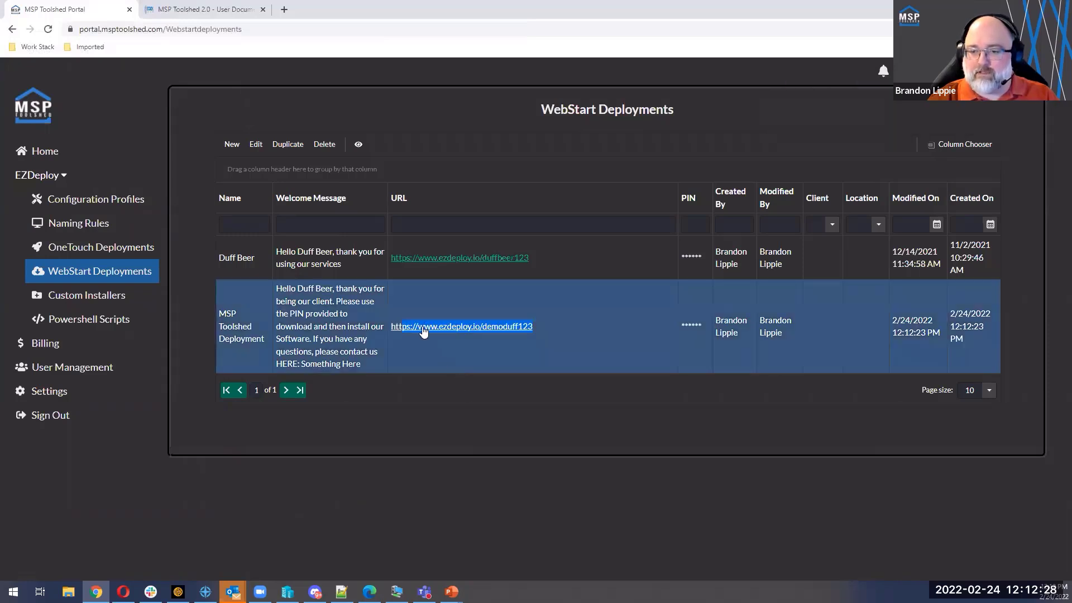
click(423, 328)
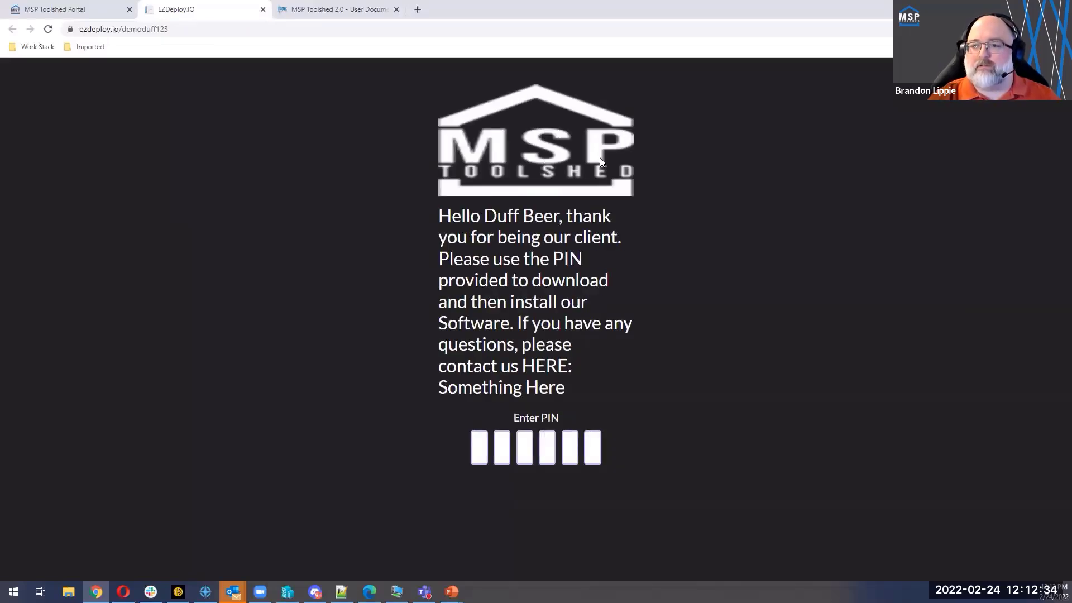
drag(524, 127, 572, 169)
drag(441, 113, 604, 184)
click(673, 209)
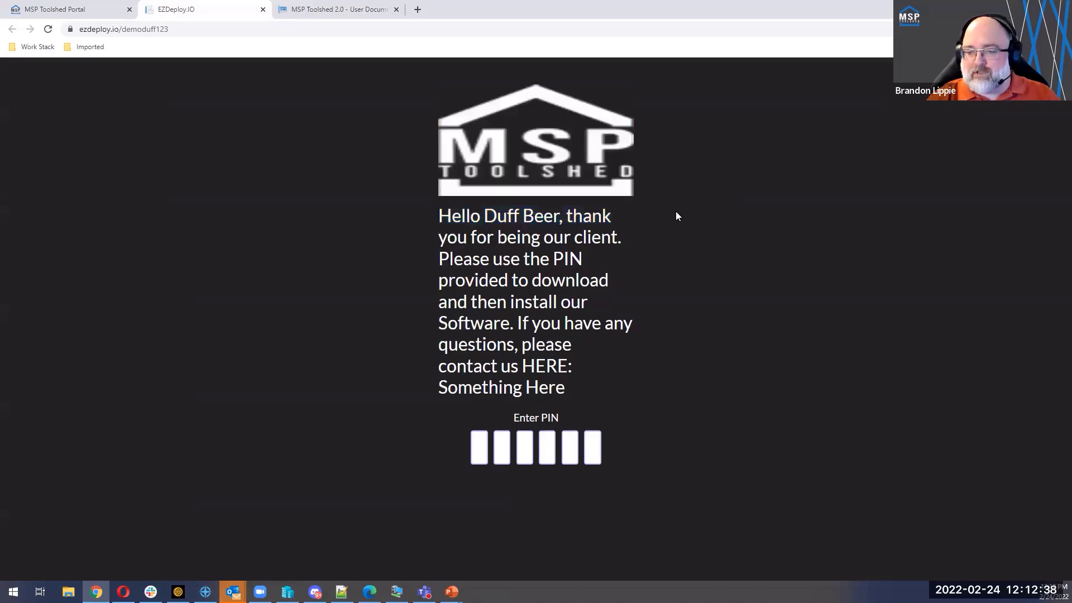
drag(677, 216, 449, 118)
click(662, 221)
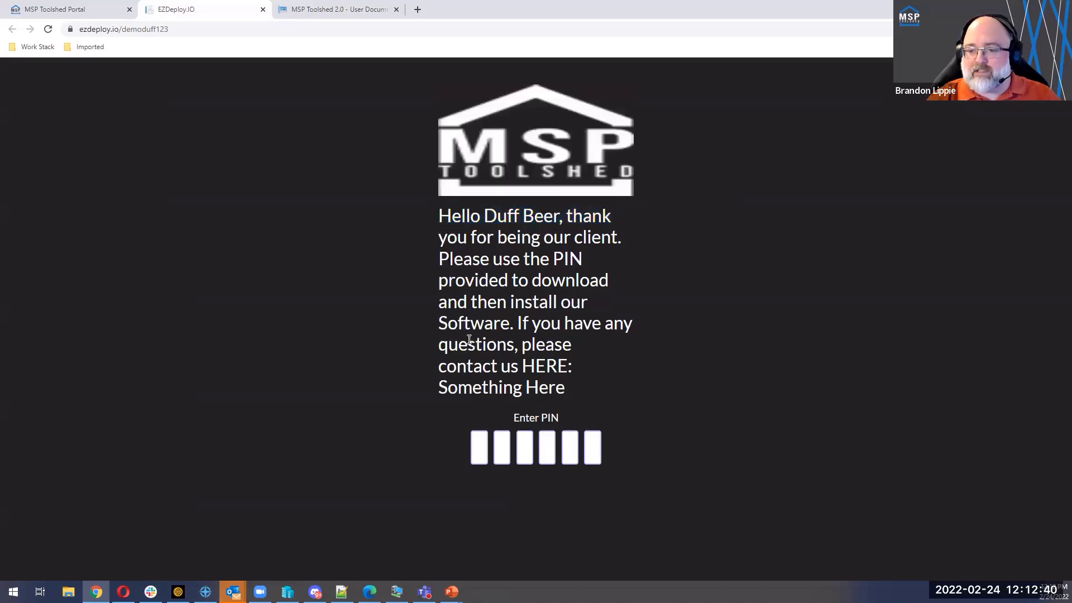
drag(439, 216, 589, 382)
click(540, 288)
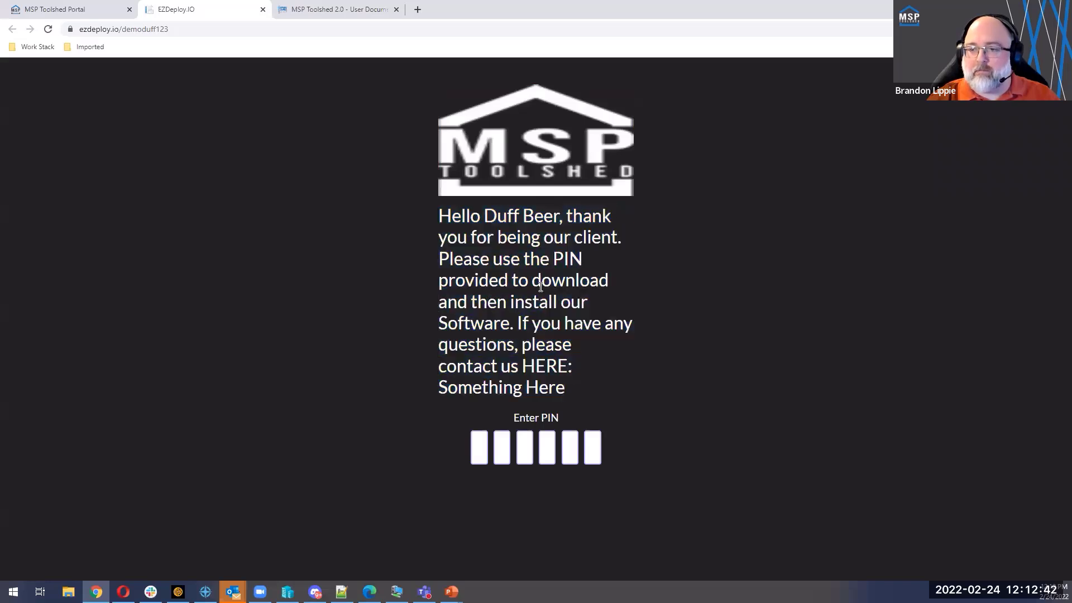
Step: Enter the deployment's WebStart PIN on the landing page
click(484, 445)
key(ctrl+v)
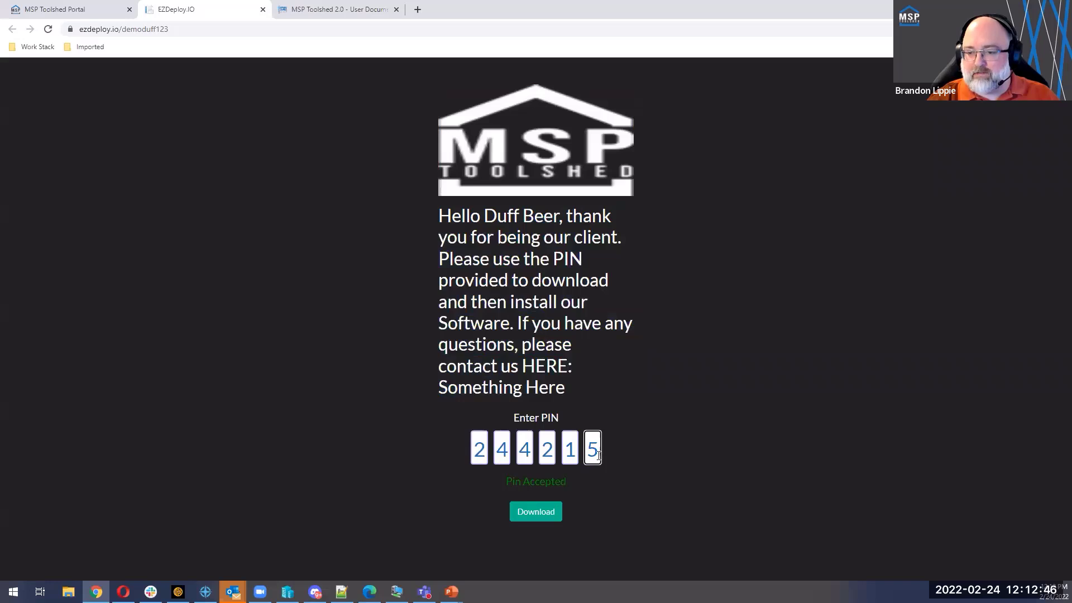
drag(599, 456, 469, 458)
click(456, 464)
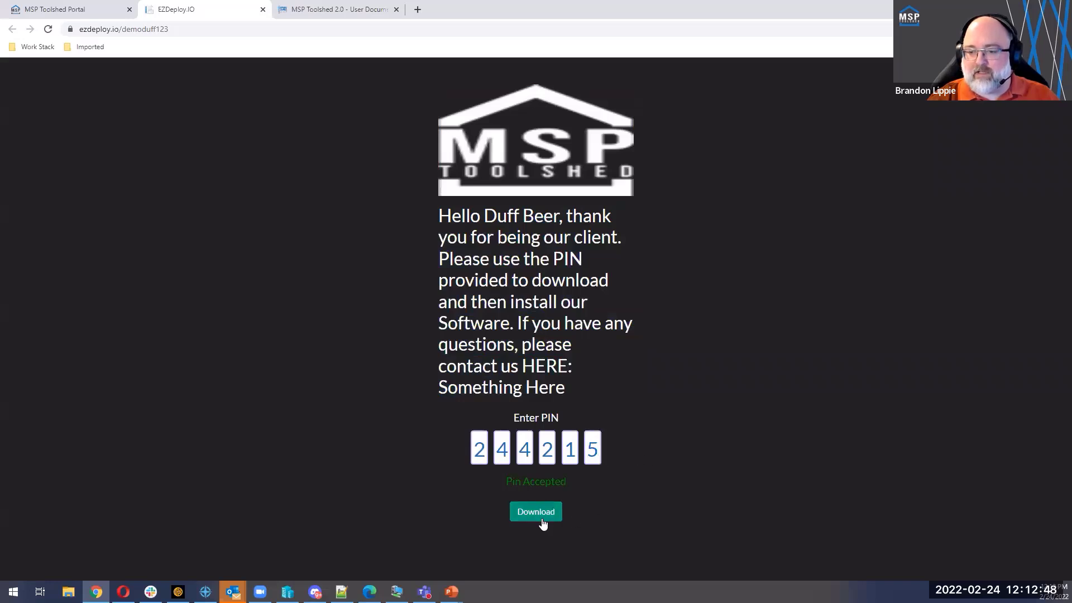
Step: Test the PIN check by replacing the entry with an incorrect PIN, and restore the deployment's correct PIN
click(599, 455)
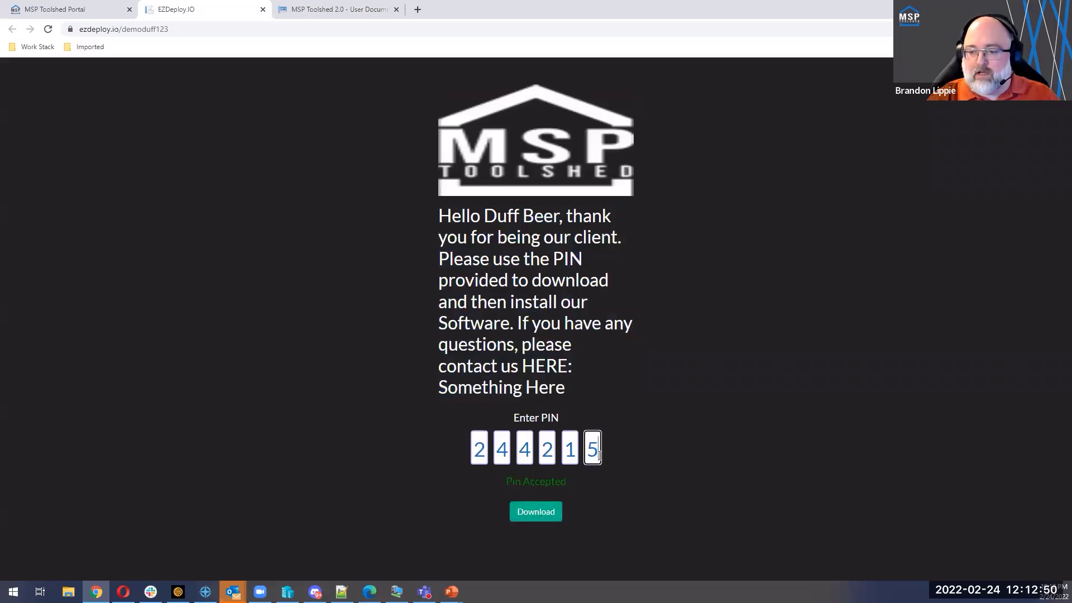
key(BackSpace)
key(BackSpace)
key(BackSpace)
key(BackSpace)
key(BackSpace)
key(BackSpace)
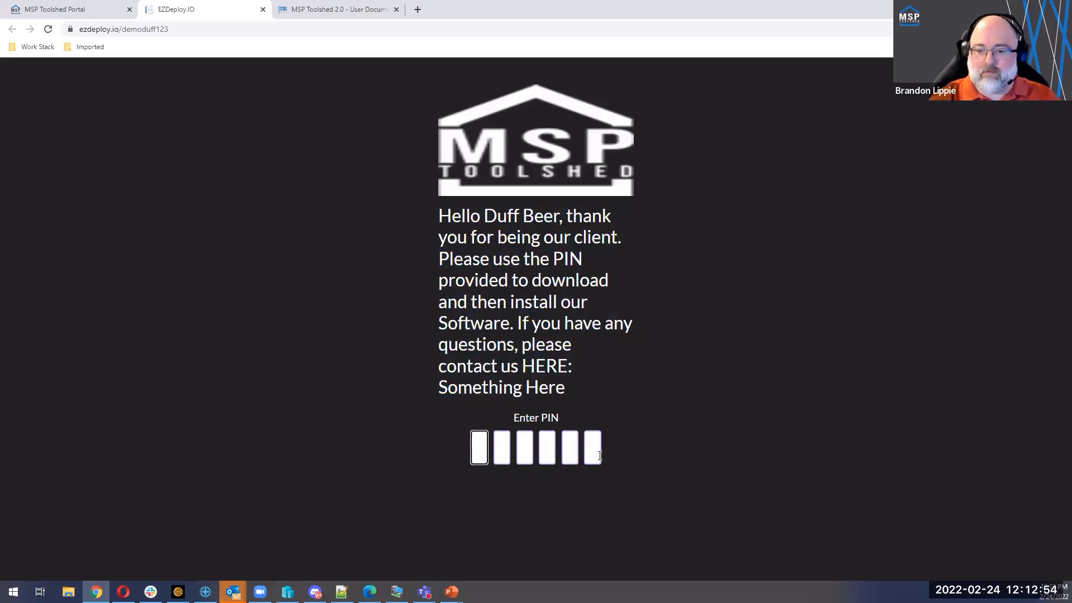
text(245211)
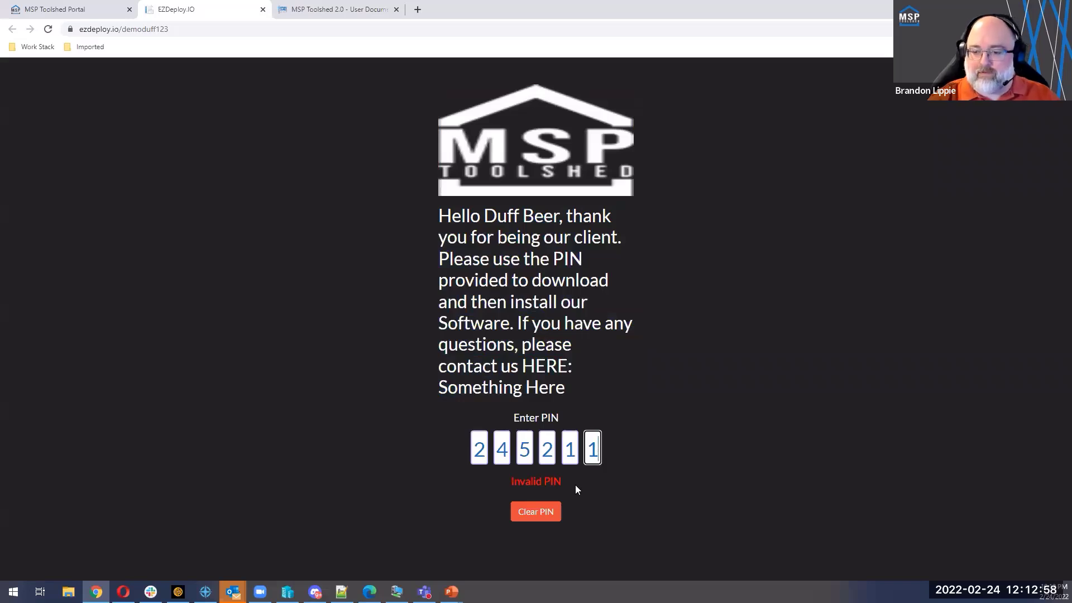
click(524, 511)
key(ctrl+v)
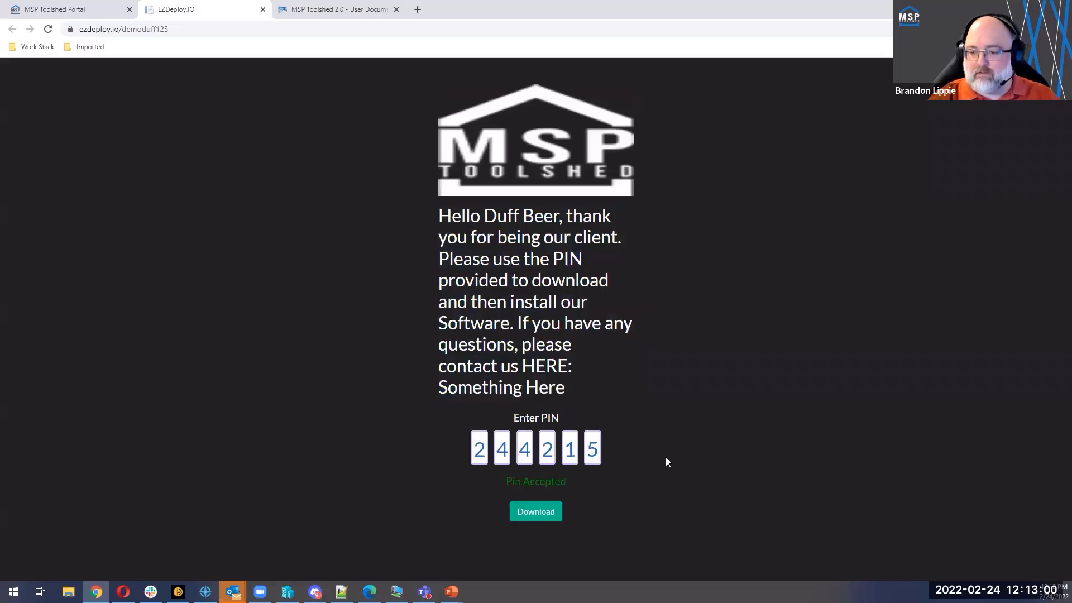
Step: Download the EzDeployAgent installer and save it in the Downloads folder, replacing the existing file
click(541, 513)
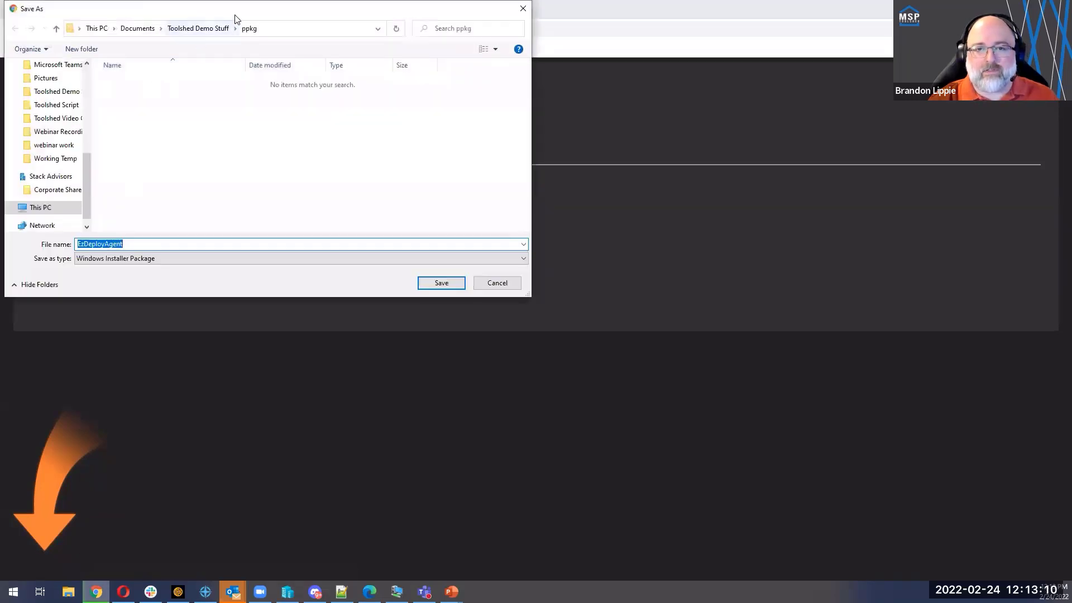
scroll(87, 193, up, 3)
scroll(87, 193, up, 4)
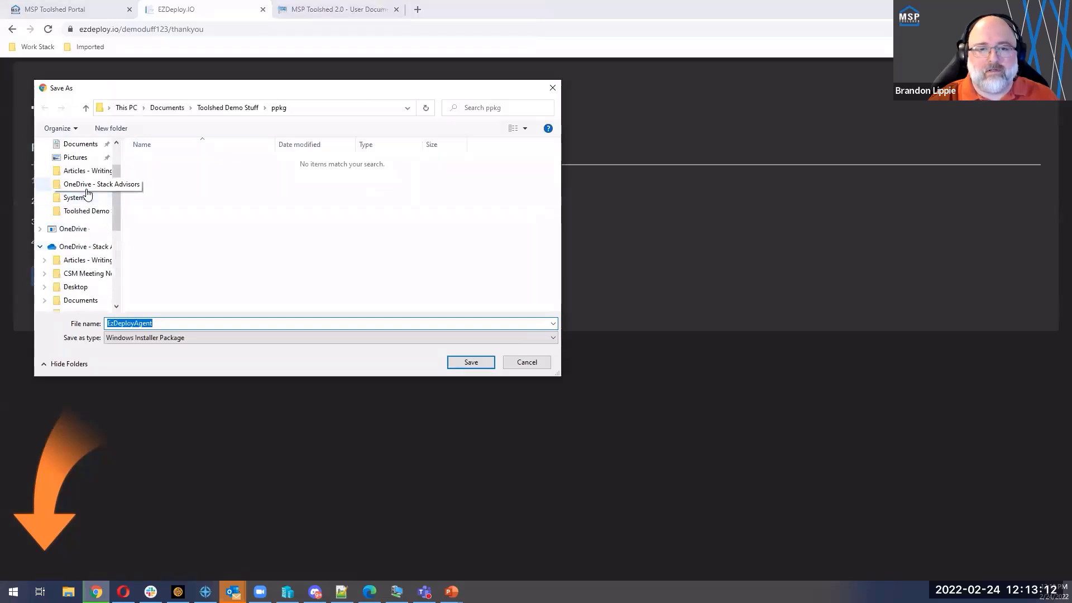
click(81, 179)
click(471, 362)
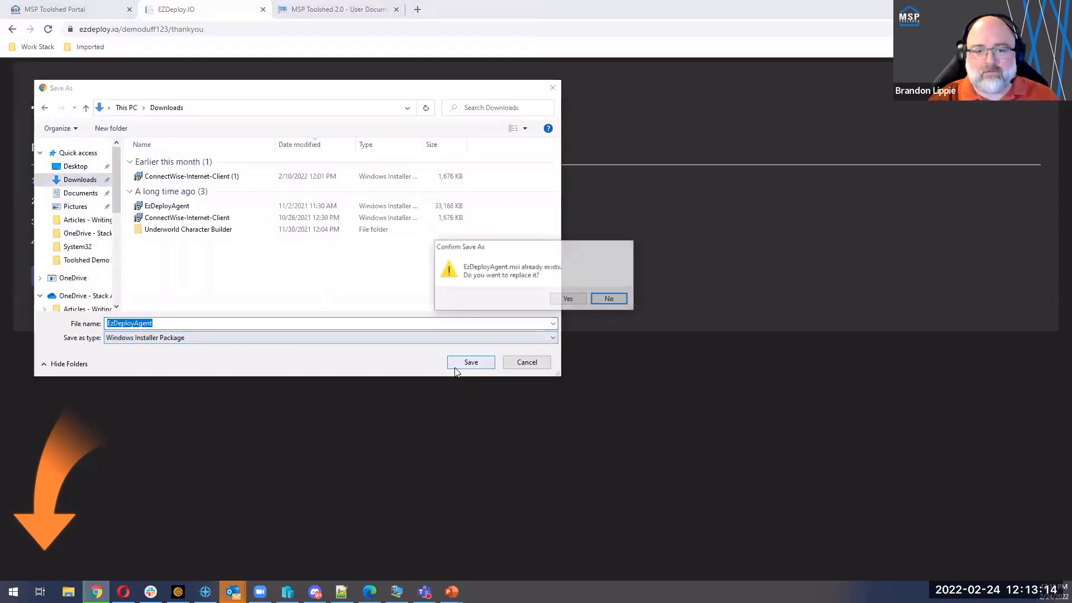
click(569, 302)
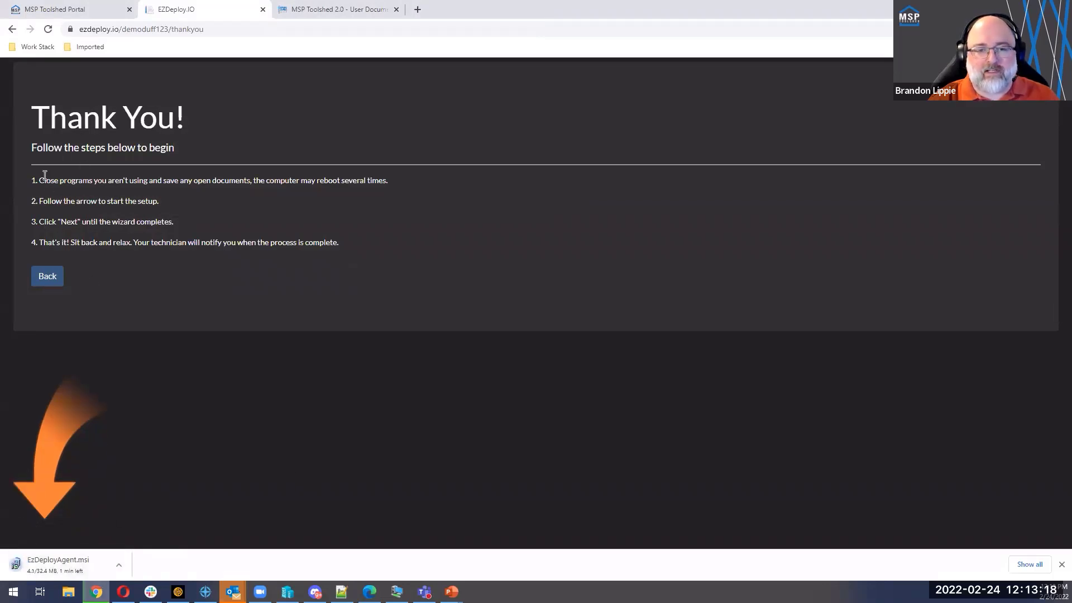
Step: Review the four setup instructions on the thank-you page
drag(40, 159, 303, 254)
click(303, 255)
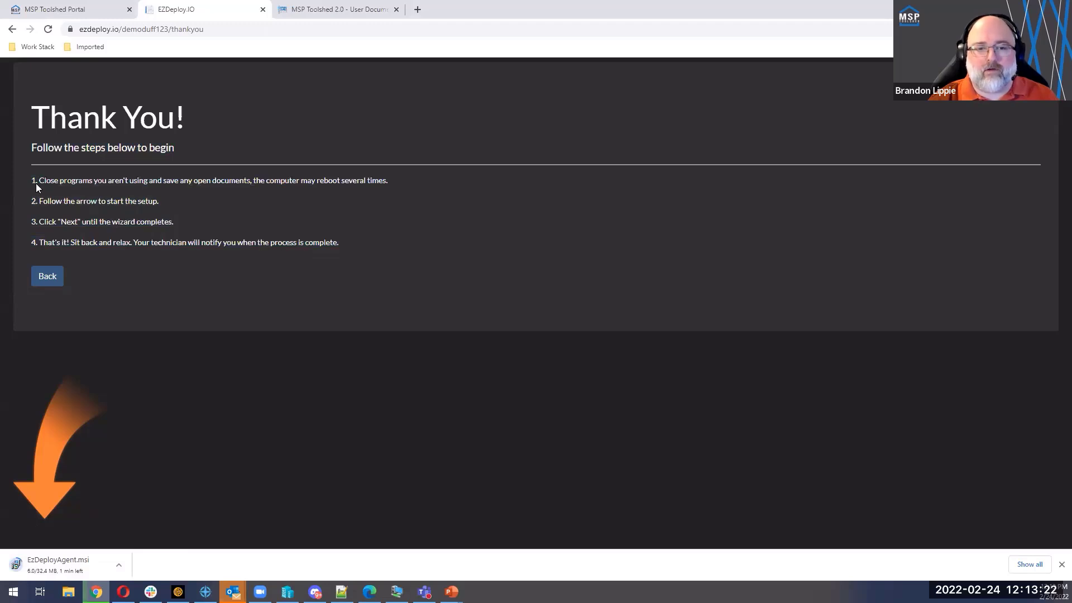
drag(36, 183, 361, 249)
click(362, 245)
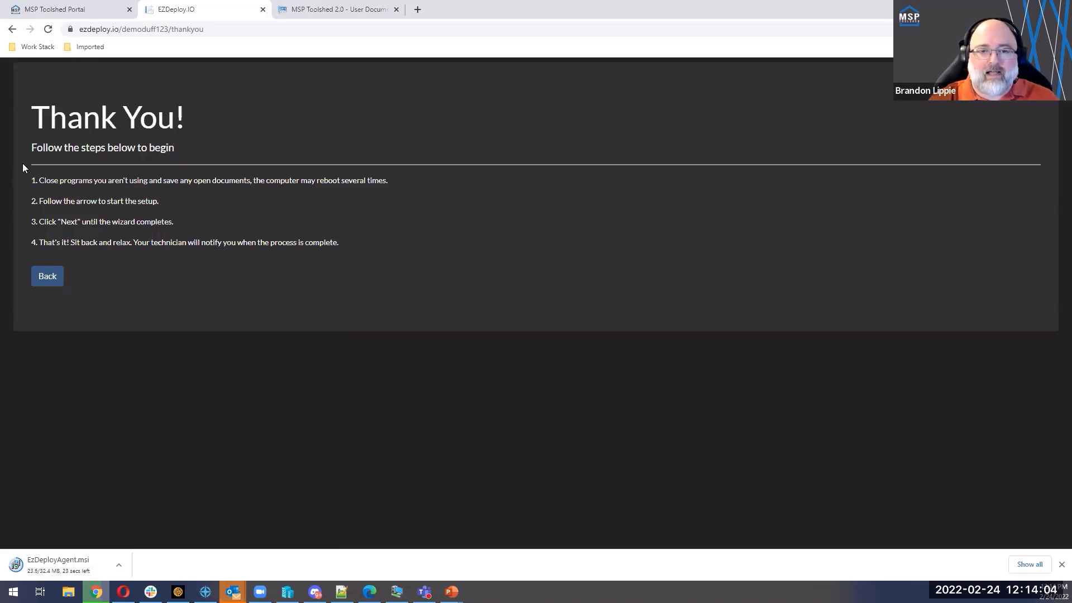
drag(31, 115, 338, 251)
click(348, 245)
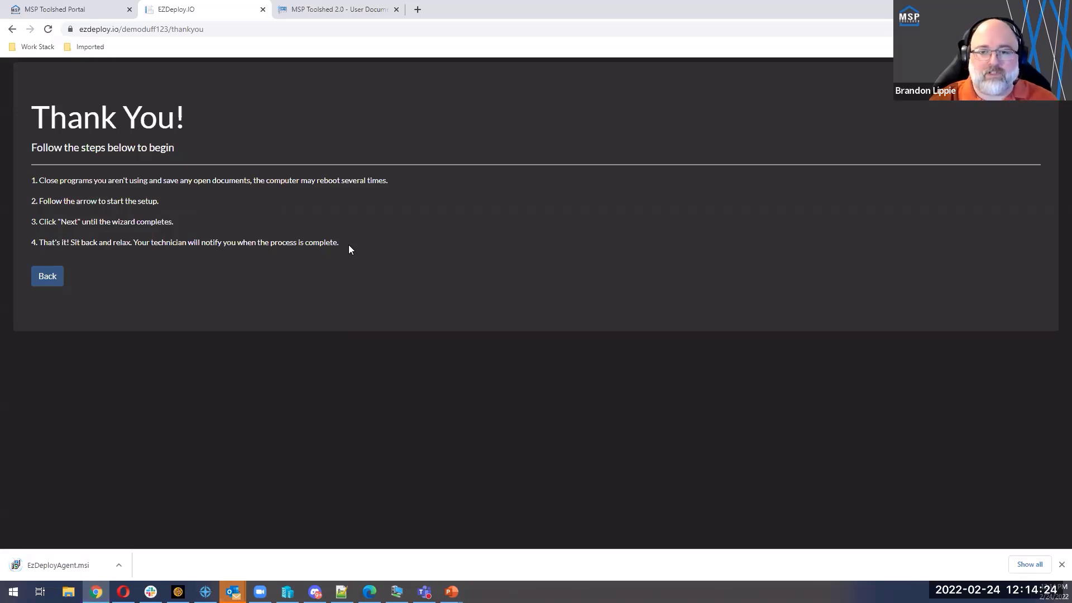
drag(349, 245, 23, 109)
click(15, 86)
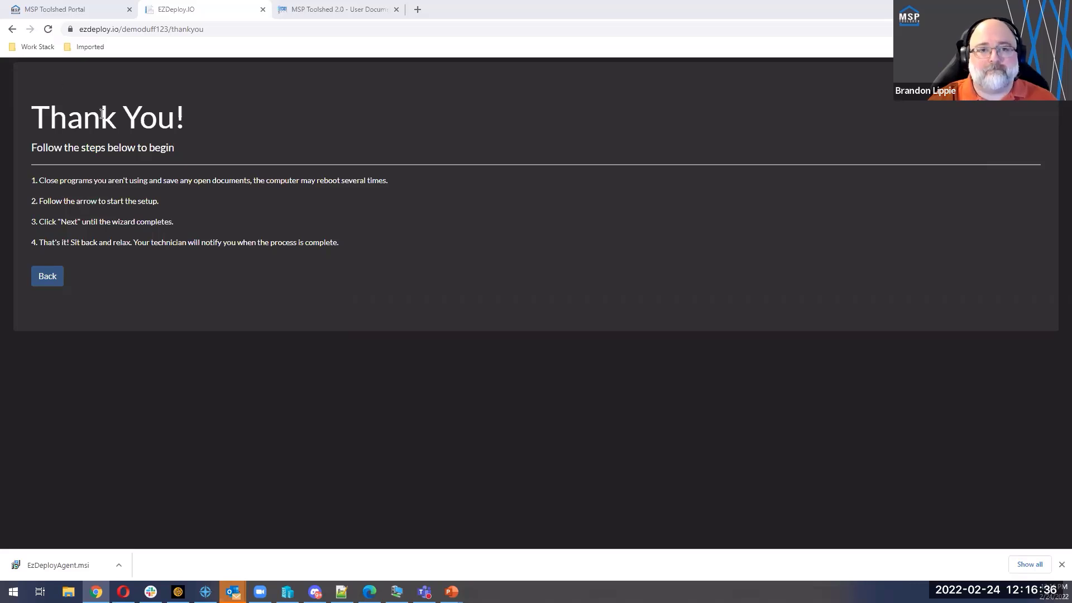
Step: Return to the WebStart Deployments list in the MSP Toolshed Portal
click(62, 9)
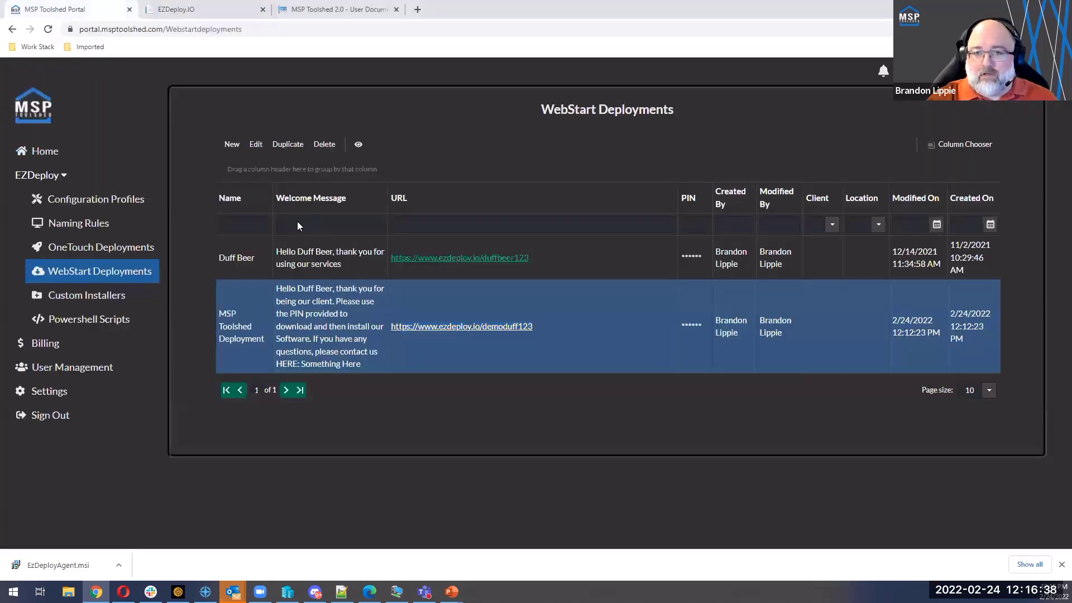
click(201, 9)
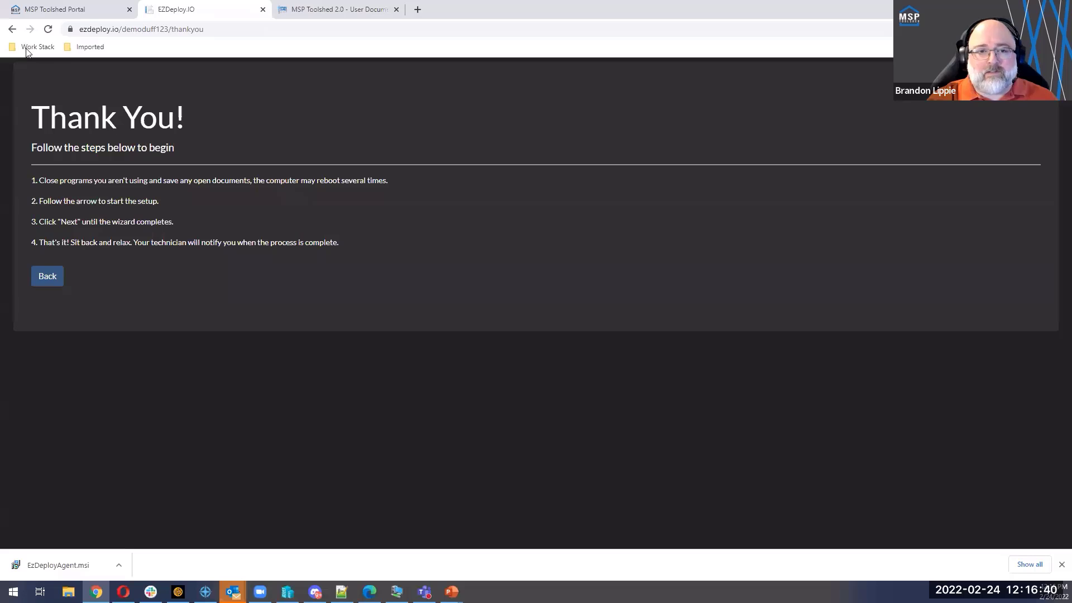
click(59, 13)
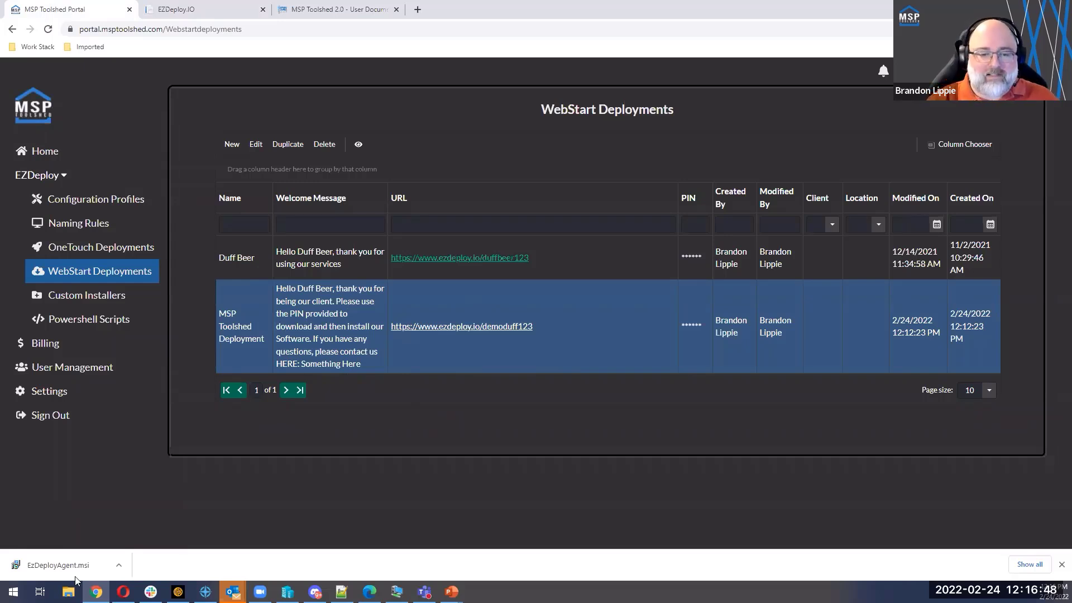
Step: Show the downloaded EzDeployAgent.msi in its folder and look at the actions available for the installer
click(121, 566)
click(127, 546)
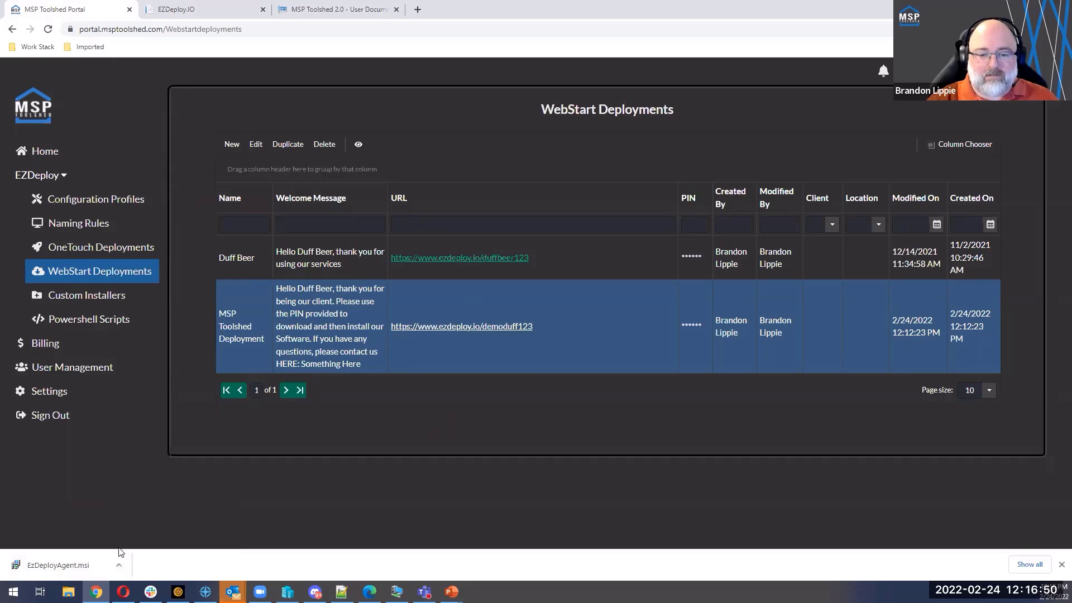
click(120, 569)
click(149, 534)
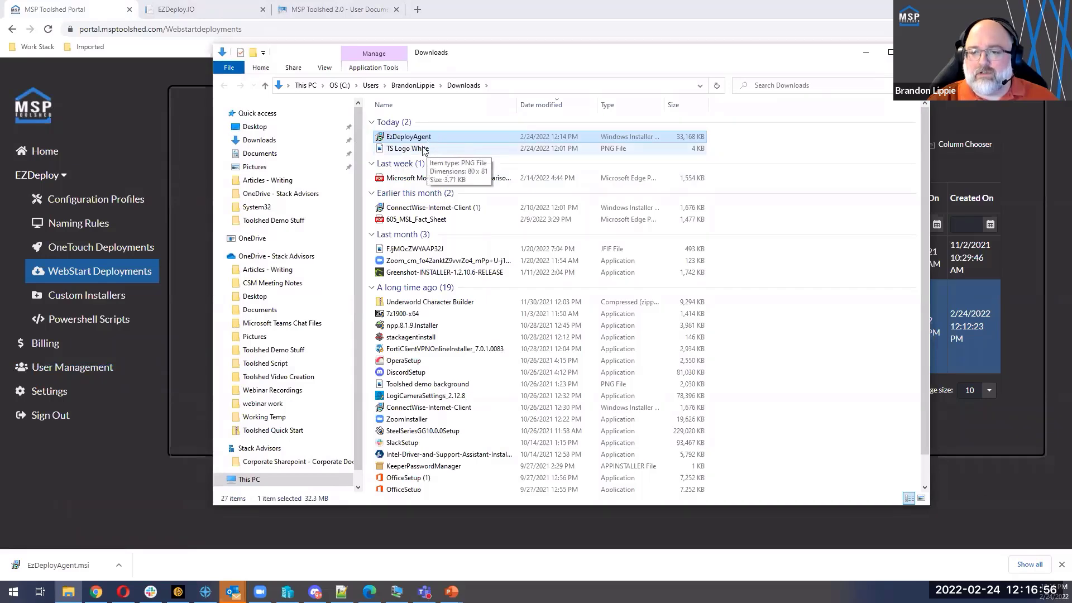
right_click(415, 140)
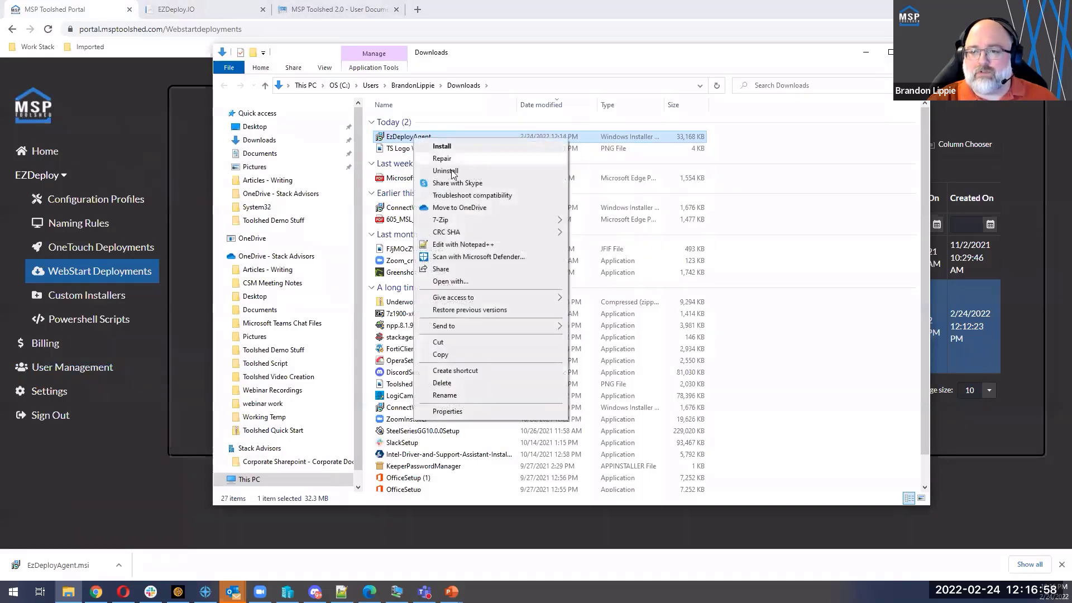
click(518, 60)
click(535, 11)
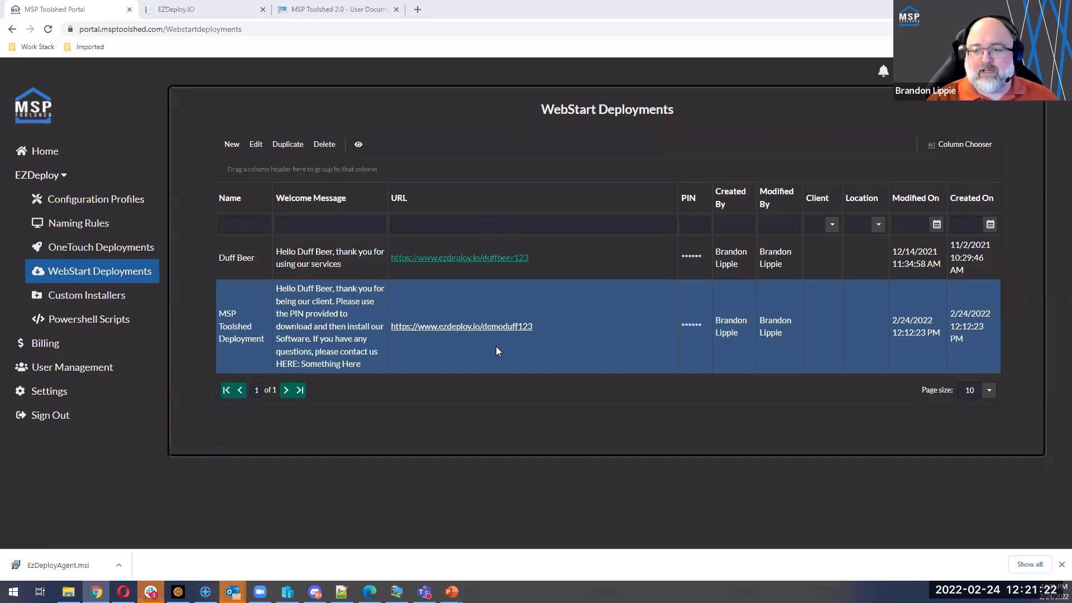
click(120, 569)
click(96, 485)
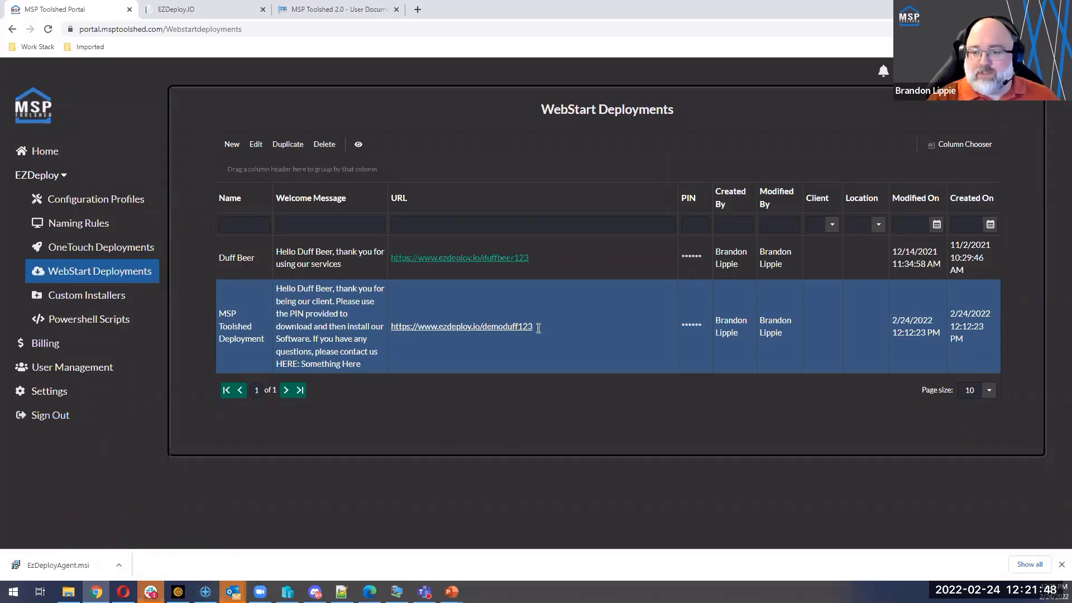
Step: Check the MSP Toolshed Deployment's URL and PIN in its settings, cancel editing, and reveal the hidden PINs in the deployments list
drag(537, 327, 393, 330)
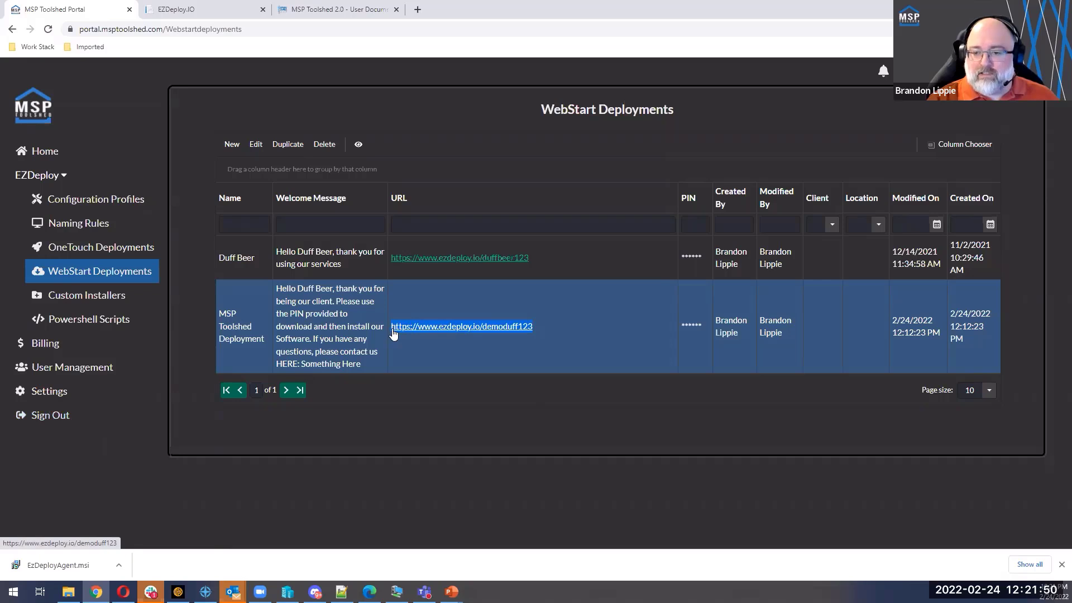
double_click(687, 323)
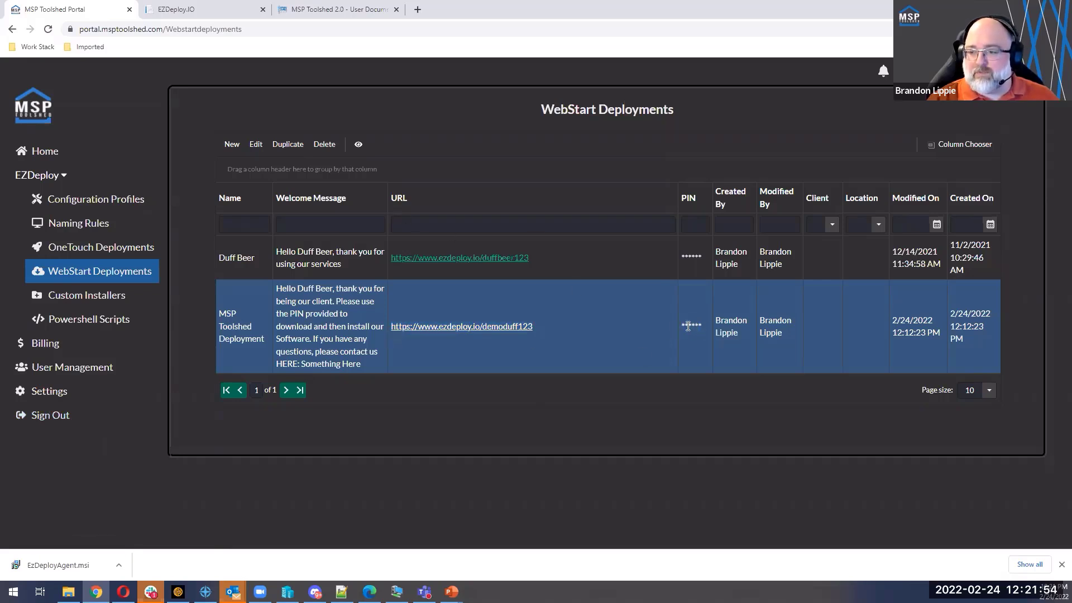
click(358, 144)
scroll(549, 448, down, 2)
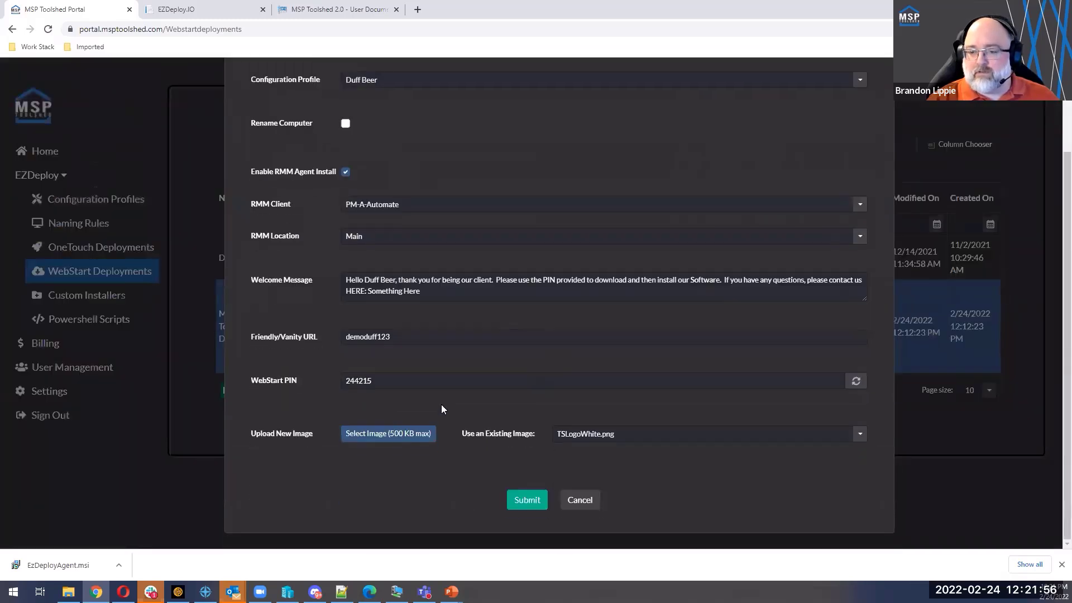
double_click(386, 377)
click(581, 501)
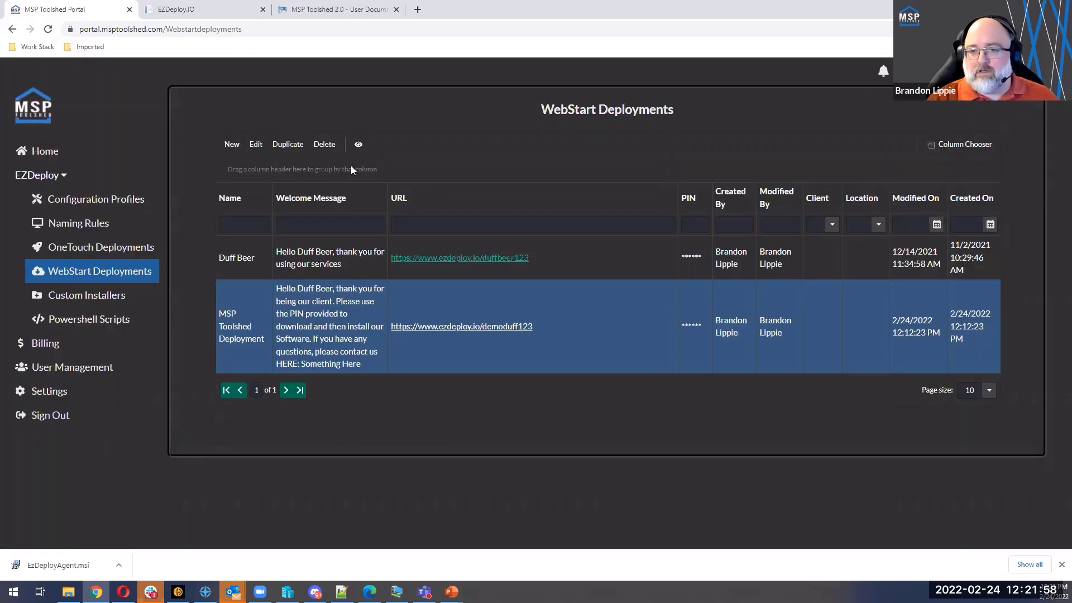
click(357, 144)
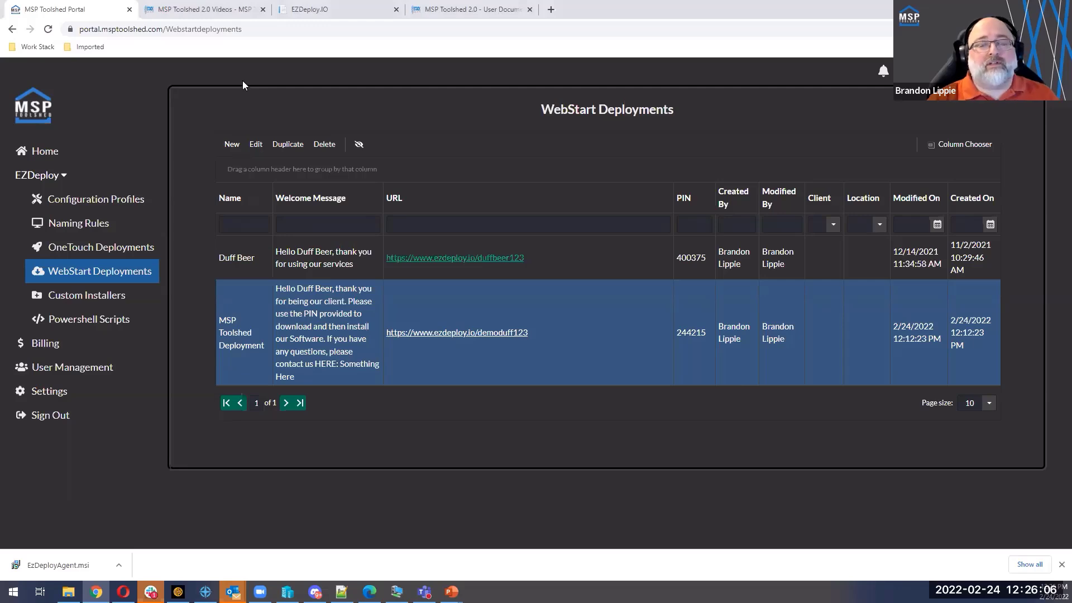
Step: Open msptoolshed.com in a new browser tab and go to its pricing page
click(551, 9)
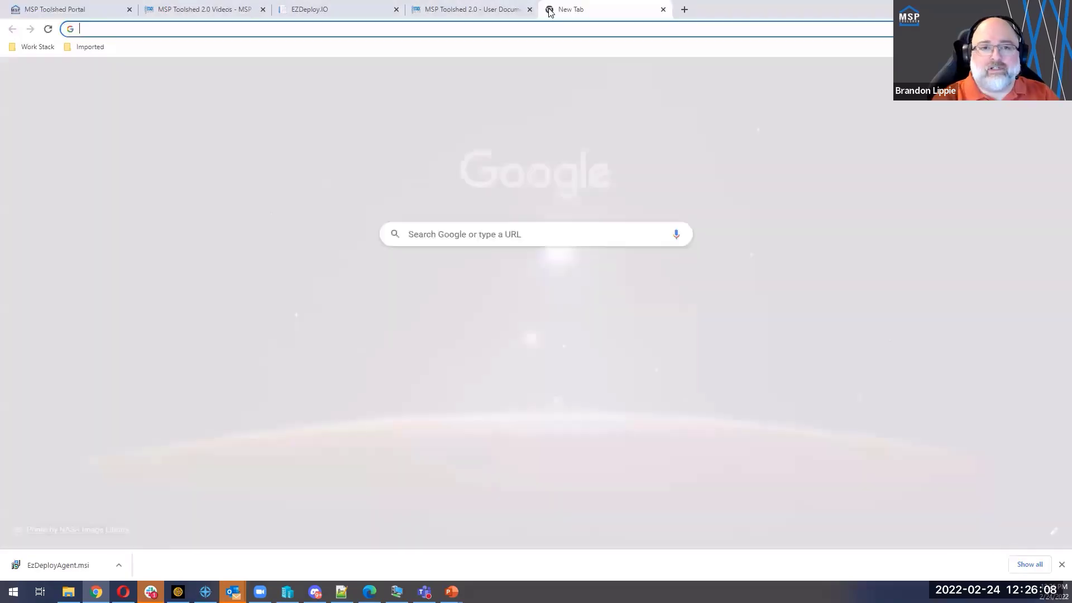
text(ms)
key(Return)
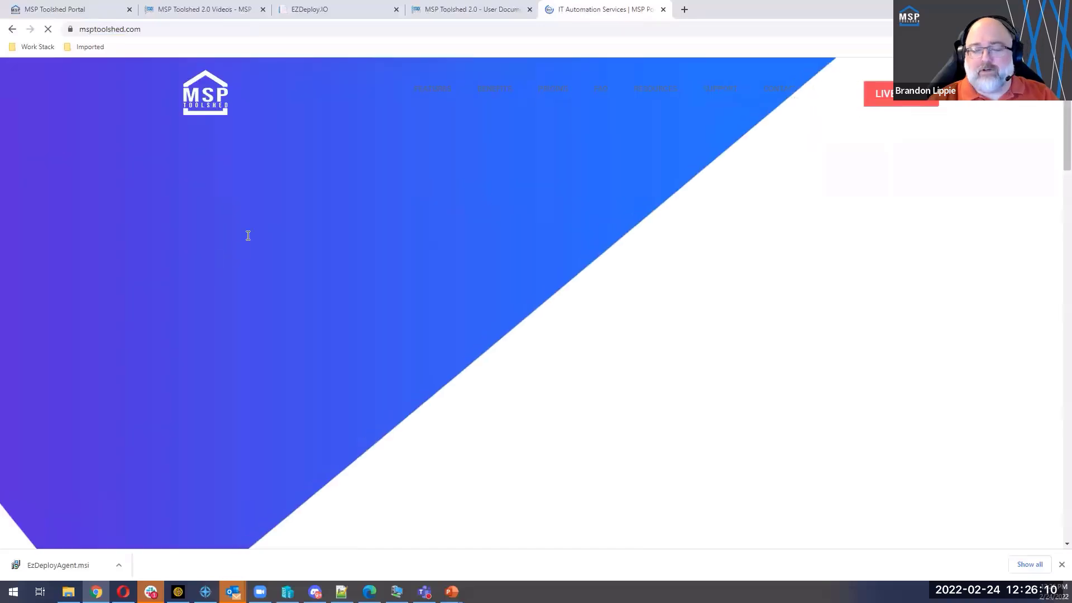
click(553, 91)
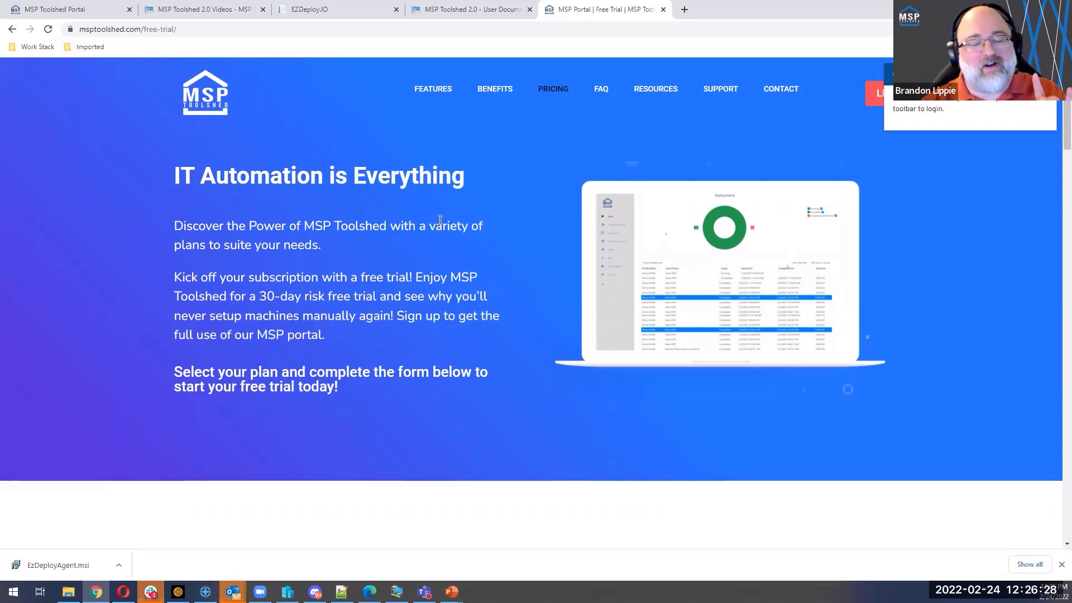
Step: Examine the Starter plan on the pricing page, highlighting its monthly deployment allowance and its price
scroll(358, 312, down, 8)
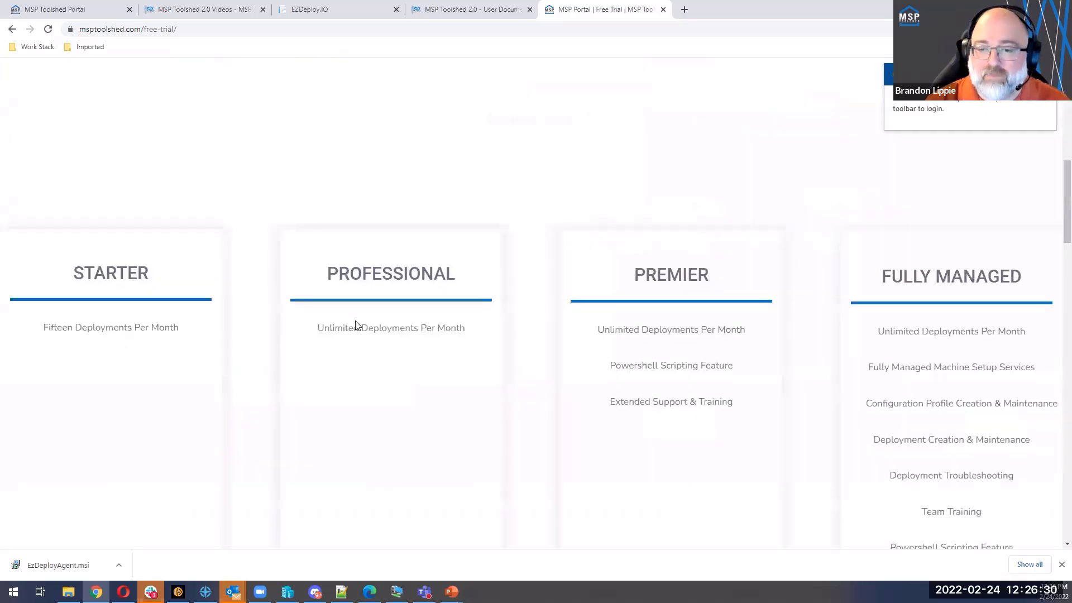
scroll(356, 325, down, 3)
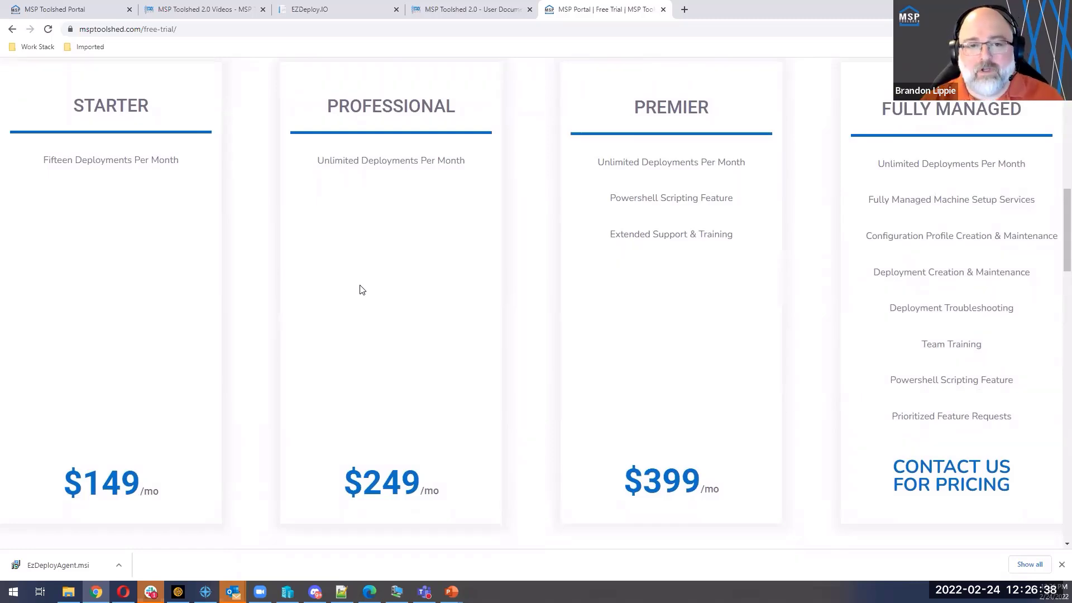
drag(43, 160, 182, 162)
click(182, 162)
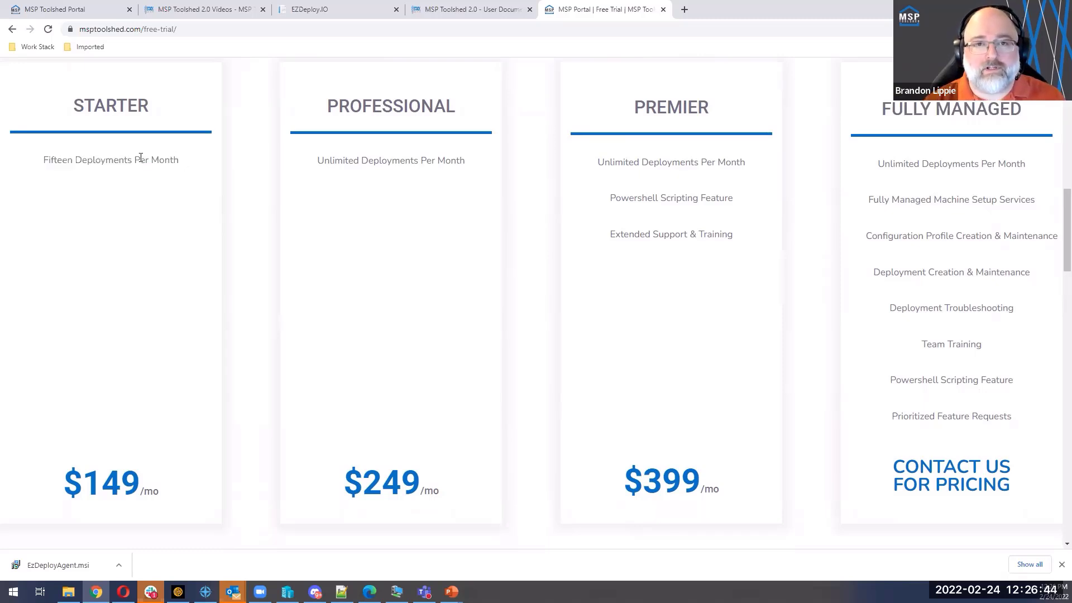
drag(46, 165, 185, 171)
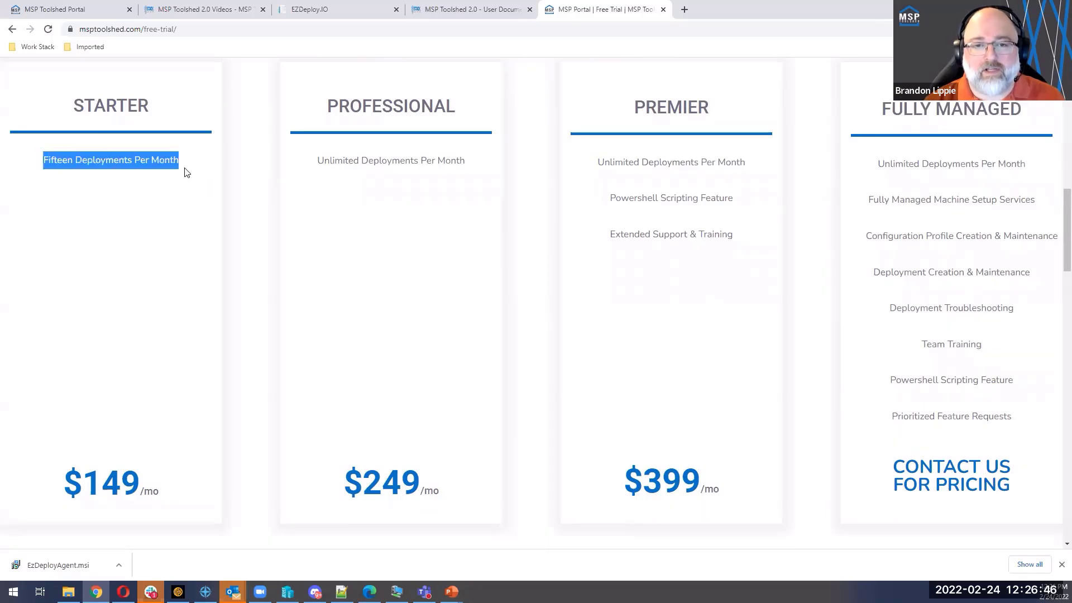
drag(83, 487, 142, 488)
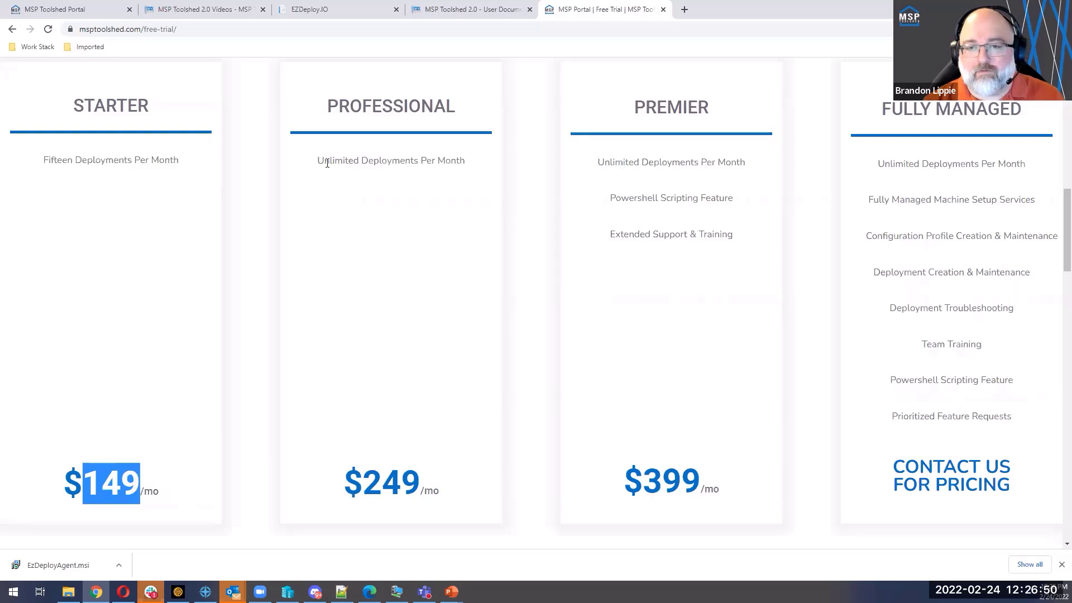
Step: Examine the Professional plan, highlighting its monthly deployment allowance and price, and clear the highlight
drag(320, 161, 464, 173)
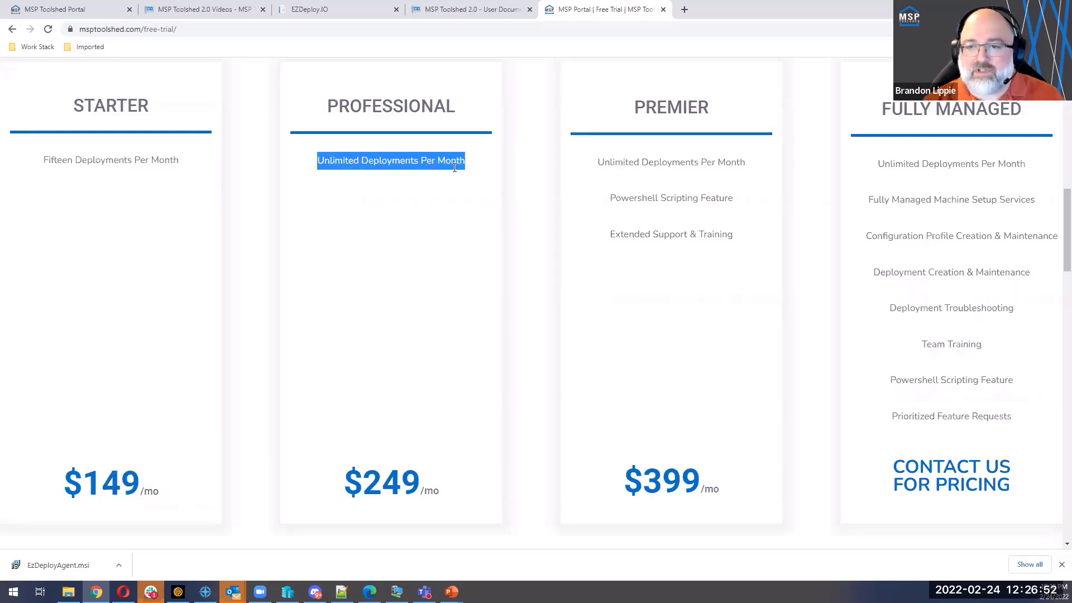
click(323, 162)
drag(323, 162, 465, 163)
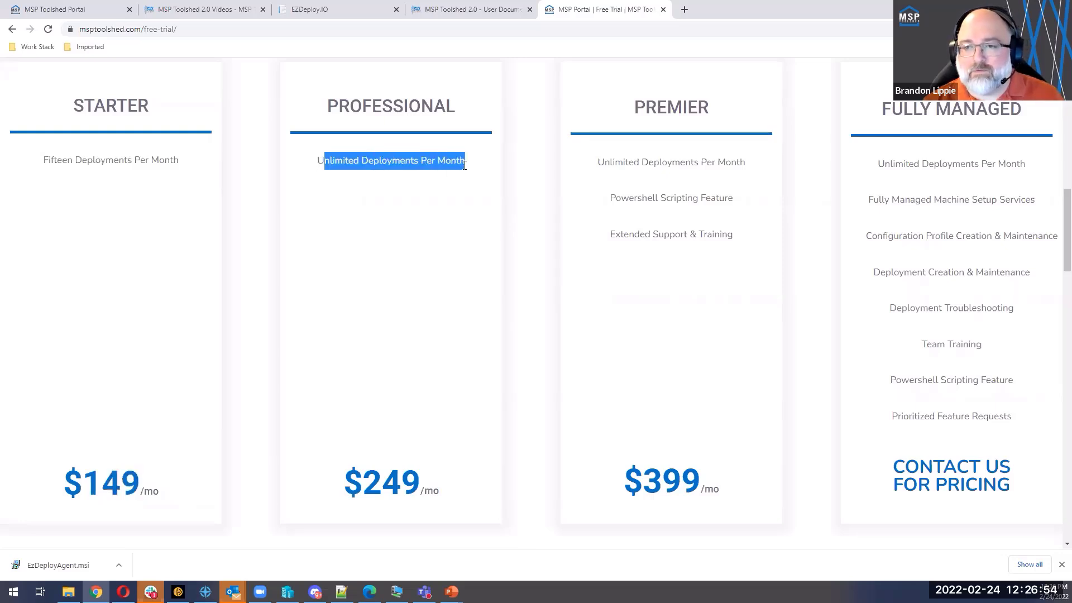
drag(366, 484, 416, 485)
click(465, 465)
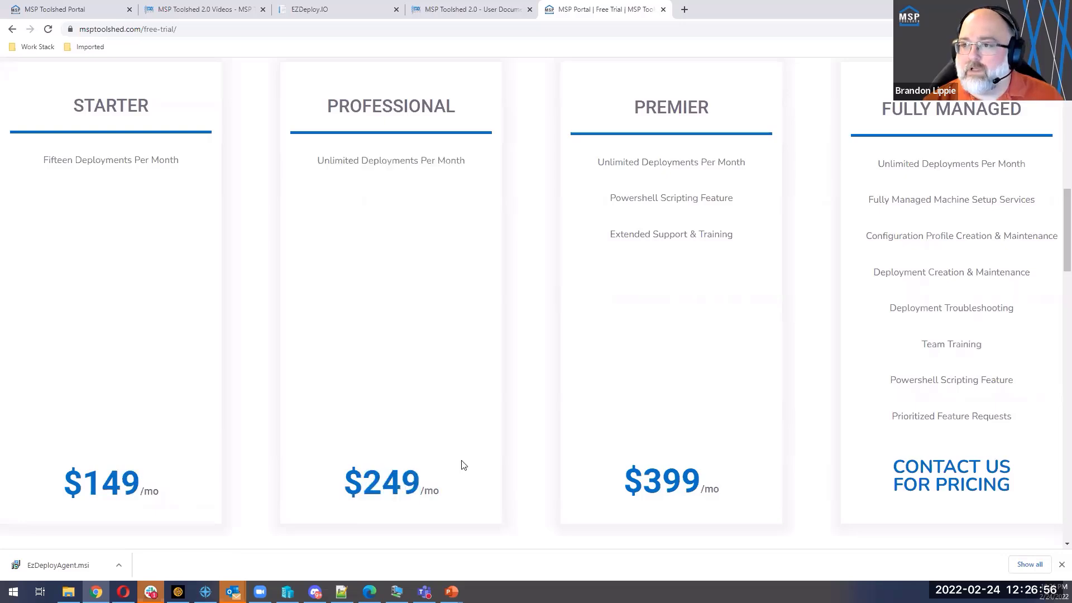
Step: Examine the Premier plan's features, highlighting its deployment allowance, Powershell scripting, and extended support and training in turn
drag(598, 162, 748, 163)
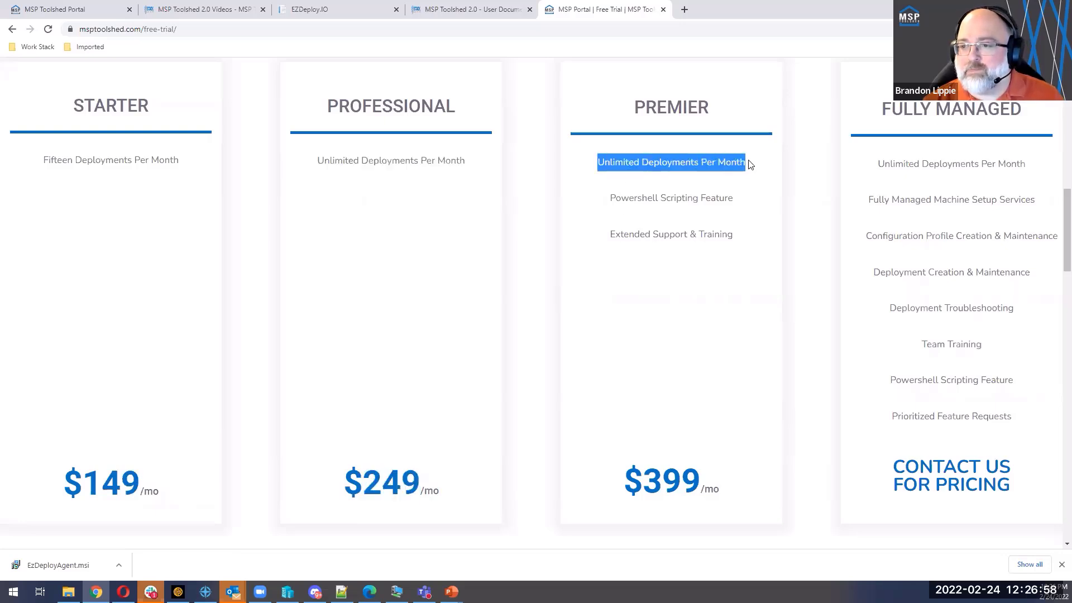
drag(610, 198, 737, 196)
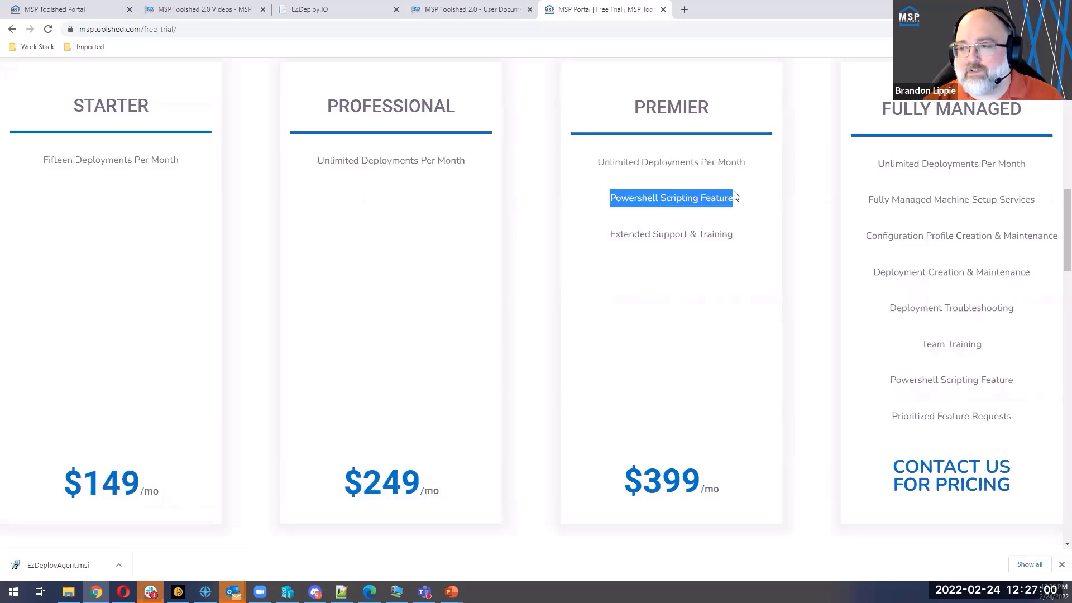
drag(610, 235, 732, 235)
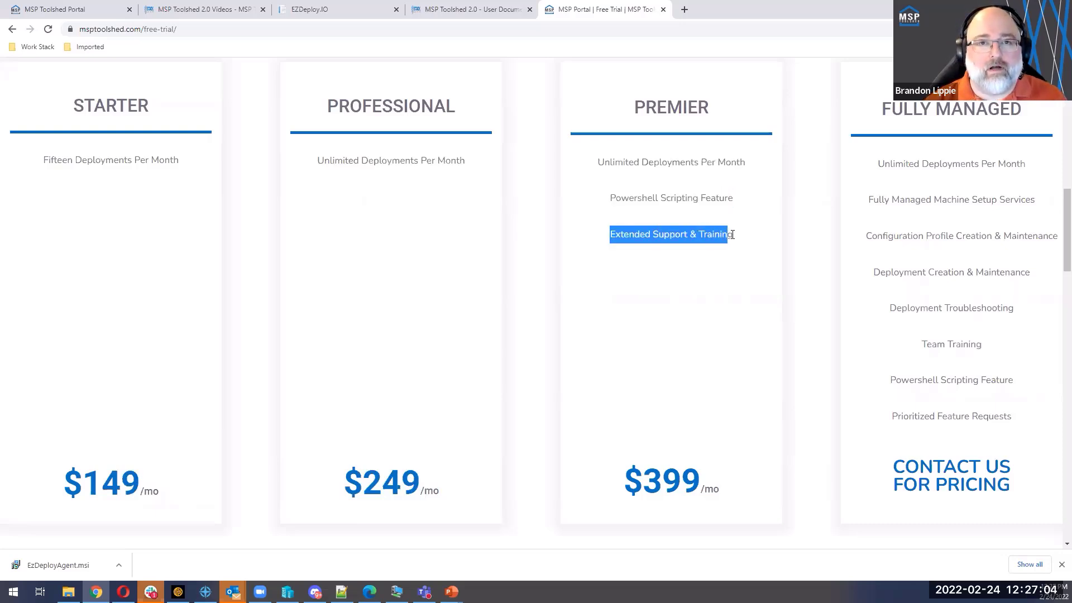
click(733, 235)
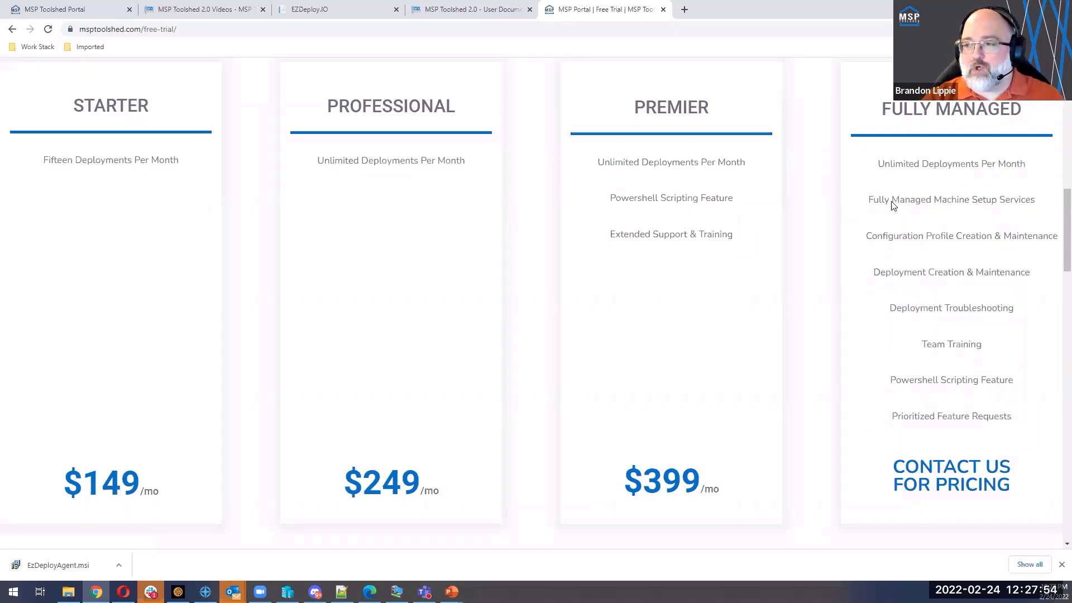
Step: Examine the Fully Managed plan's features, highlighting entries from Prioritized Feature Requests up to Fully Managed Machine Setup Services, and clear the highlight
drag(892, 205, 980, 414)
drag(902, 380, 1031, 390)
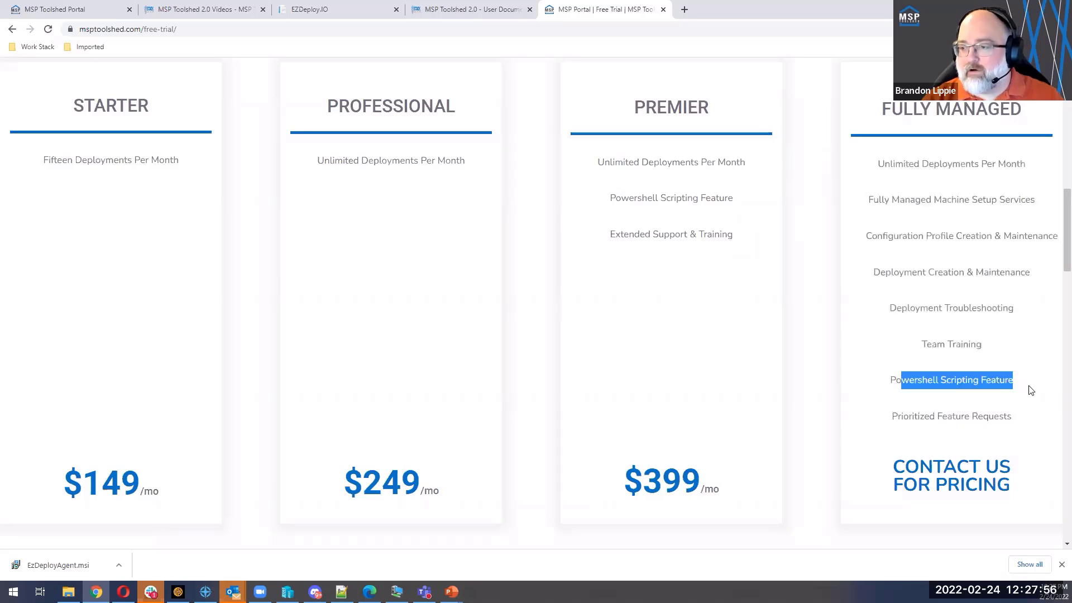
drag(914, 417, 1034, 418)
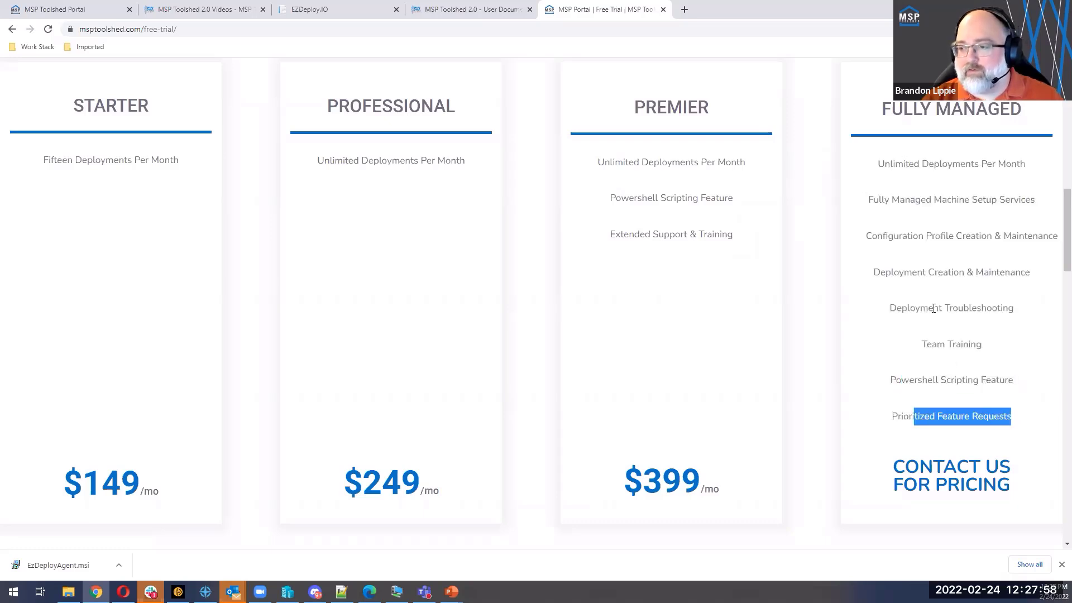
drag(897, 308, 1014, 316)
click(924, 343)
drag(886, 272, 1031, 275)
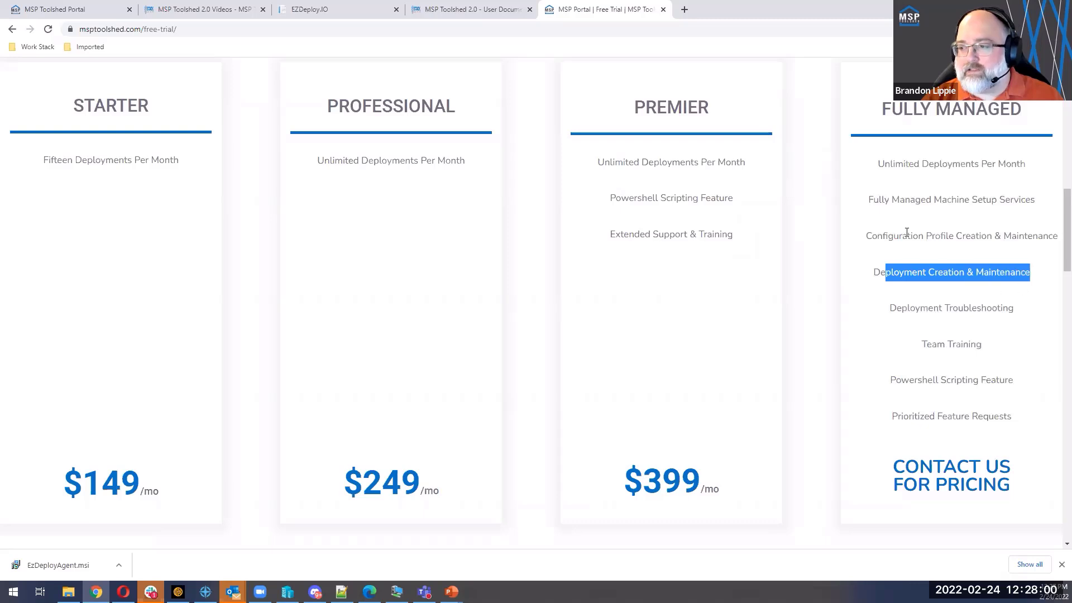
drag(882, 236, 1029, 237)
drag(880, 200, 1034, 202)
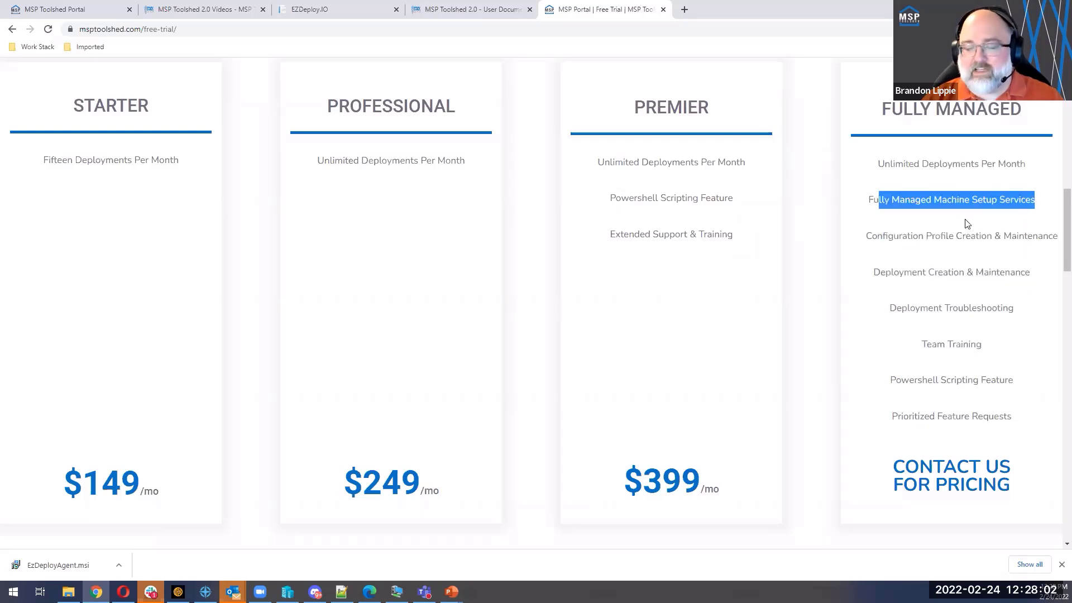
click(967, 224)
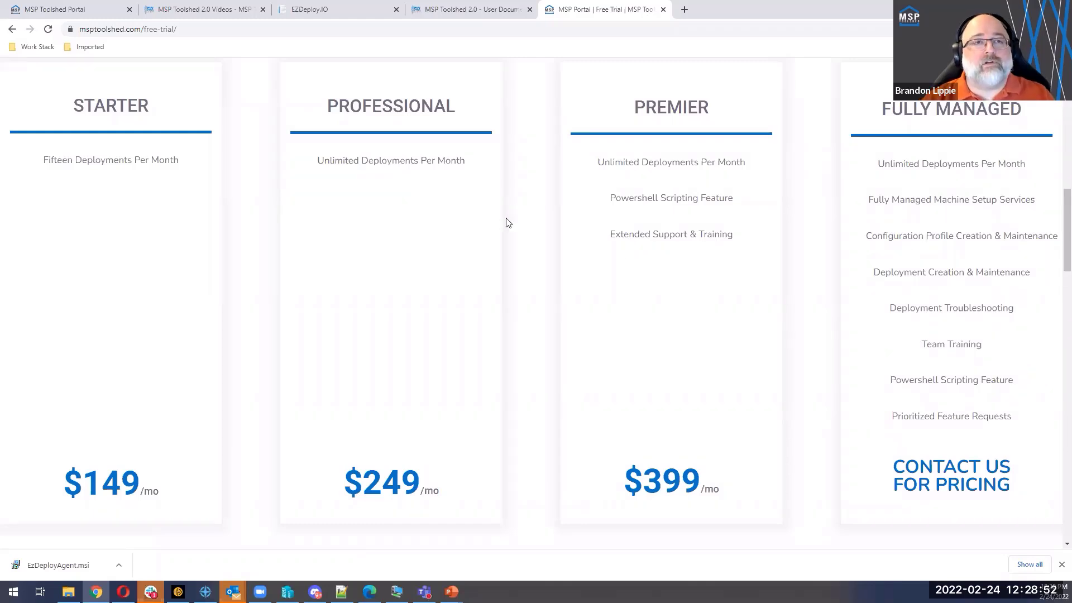
Step: Return to the MSP Toolshed Portal's home page and dismiss the browser's downloads bar
click(71, 10)
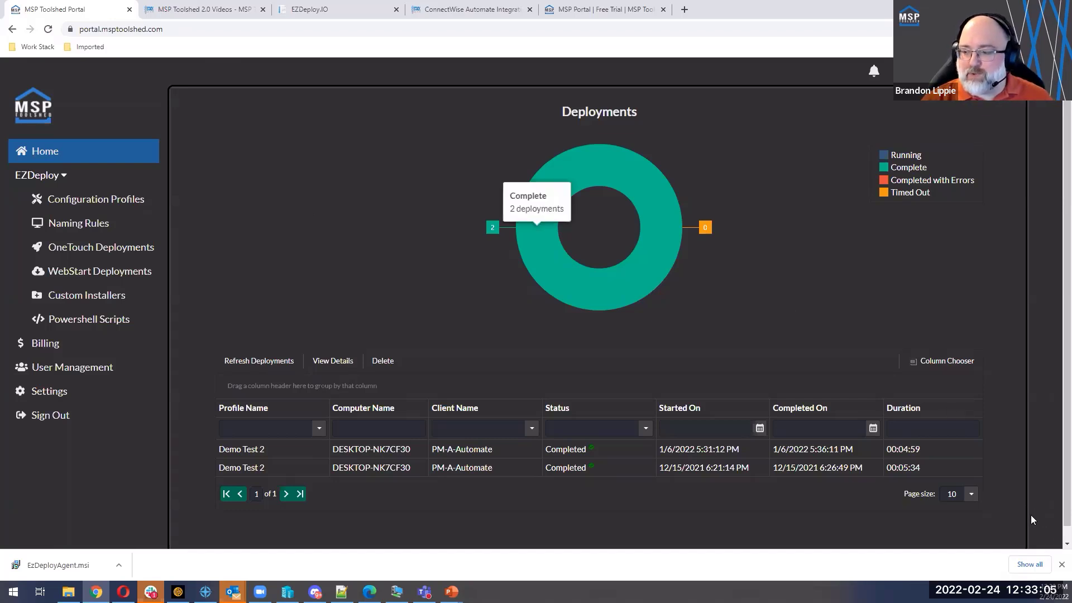
click(1061, 565)
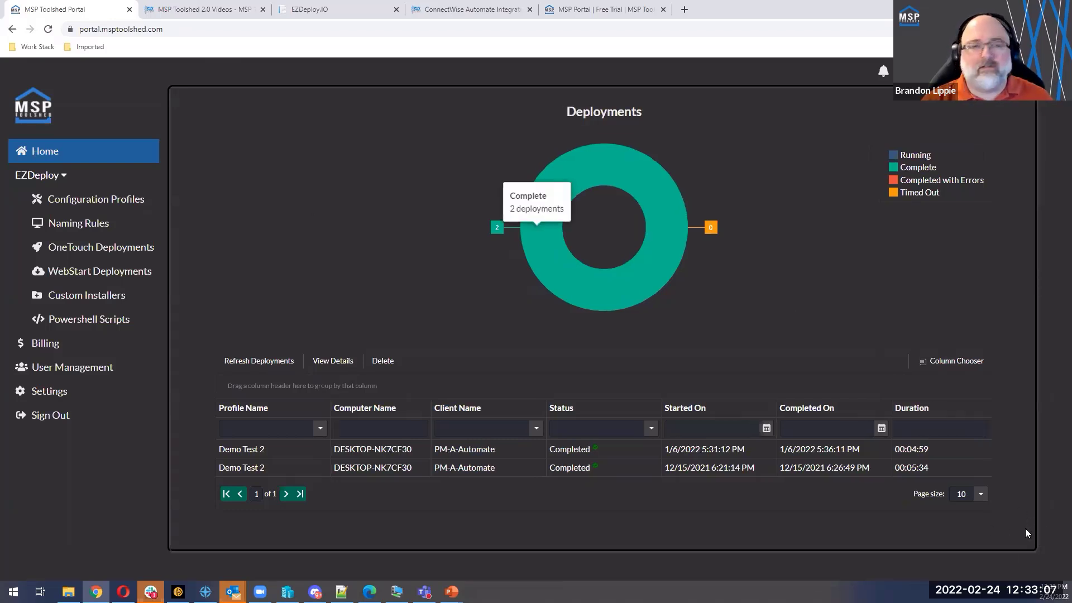